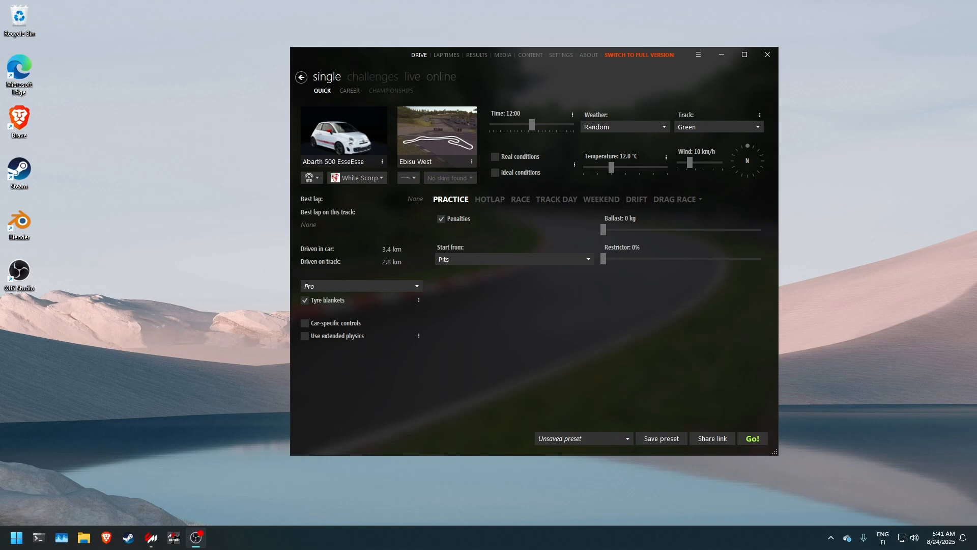
Step: Open the Assetto Corsa Car Tuner download folder and read through the tool's overtake.gg page down to its tutorial section
{"action": "left_click", "coordinate": [84, 537]}
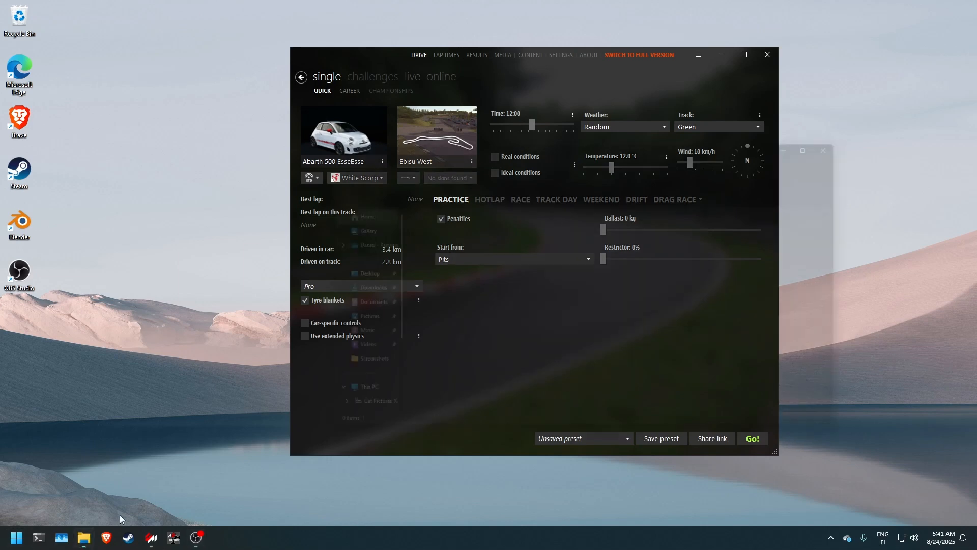
{"action": "left_click", "coordinate": [346, 291]}
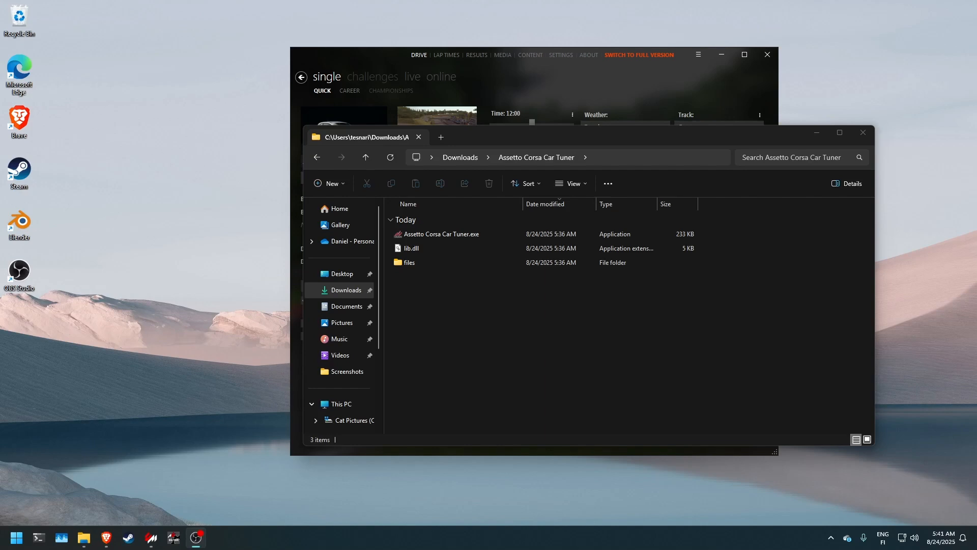
{"action": "key", "text": "alt+Tab"}
{"action": "left_click_drag", "start_coordinate": [976, 35], "coordinate": [628, 1]}
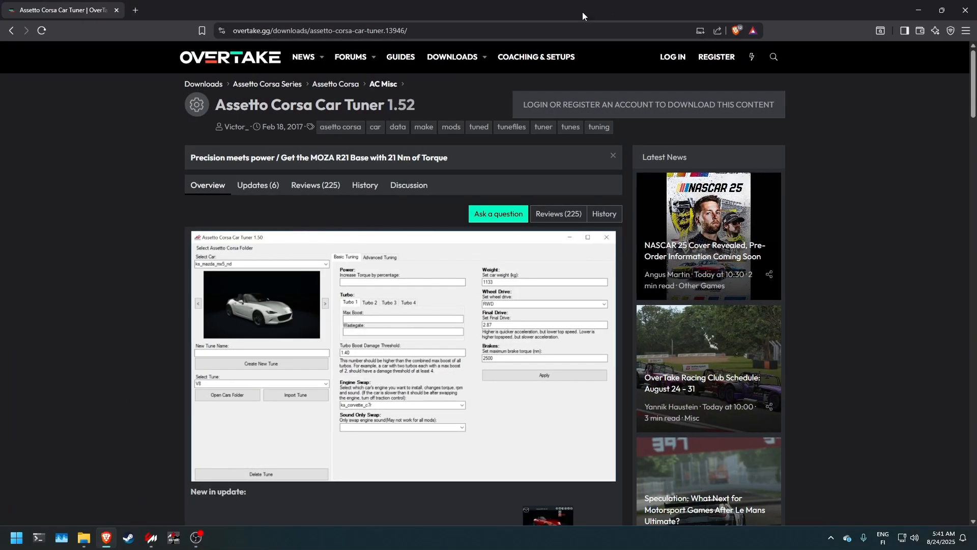
{"action": "scroll", "coordinate": [140, 218], "scroll_direction": "down", "scroll_amount": 4}
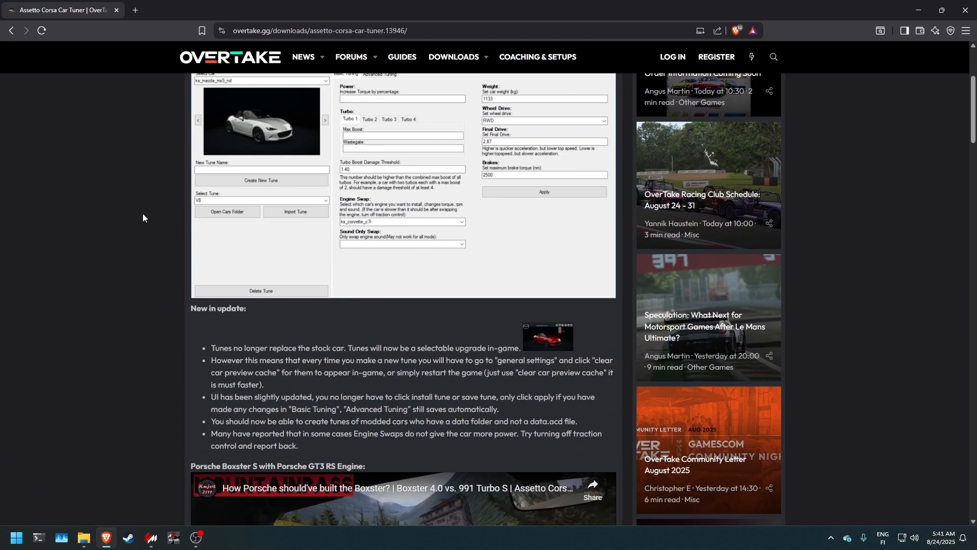
{"action": "scroll", "coordinate": [101, 188], "scroll_direction": "down", "scroll_amount": 4}
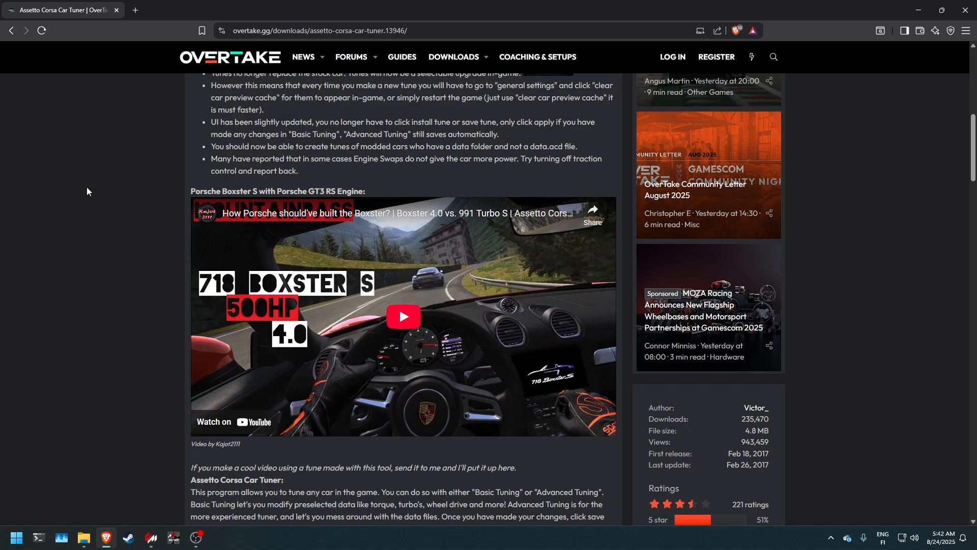
{"action": "scroll", "coordinate": [73, 193], "scroll_direction": "down", "scroll_amount": 10}
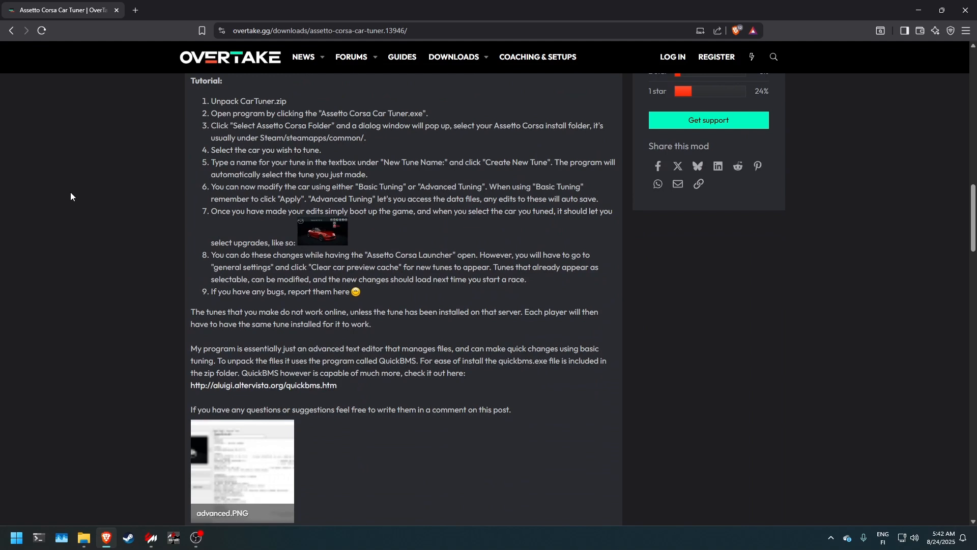
{"action": "left_click", "coordinate": [965, 11]}
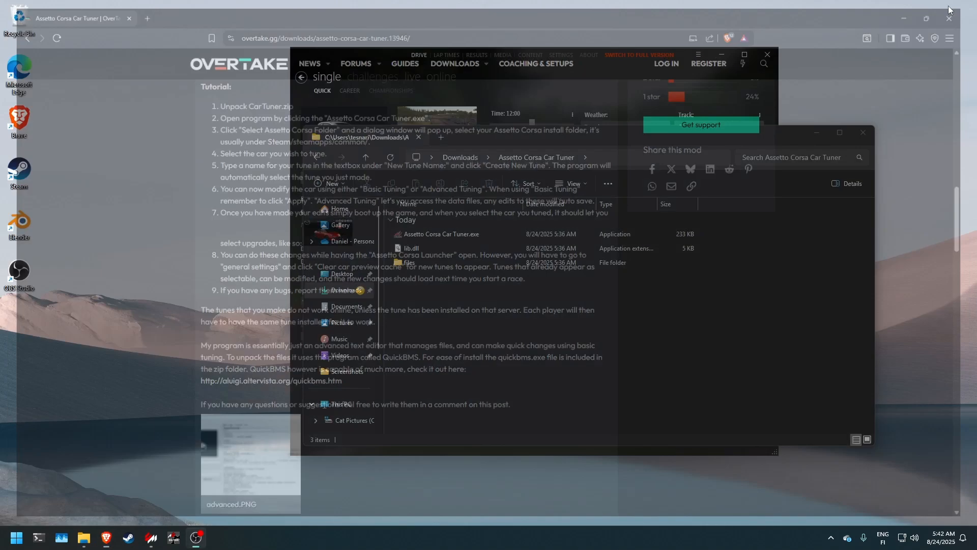
Step: Launch Assetto Corsa Car Tuner.exe to view the abarth500 car, and close the tuner and its folder window
{"action": "left_click_drag", "start_coordinate": [550, 136], "coordinate": [443, 179]}
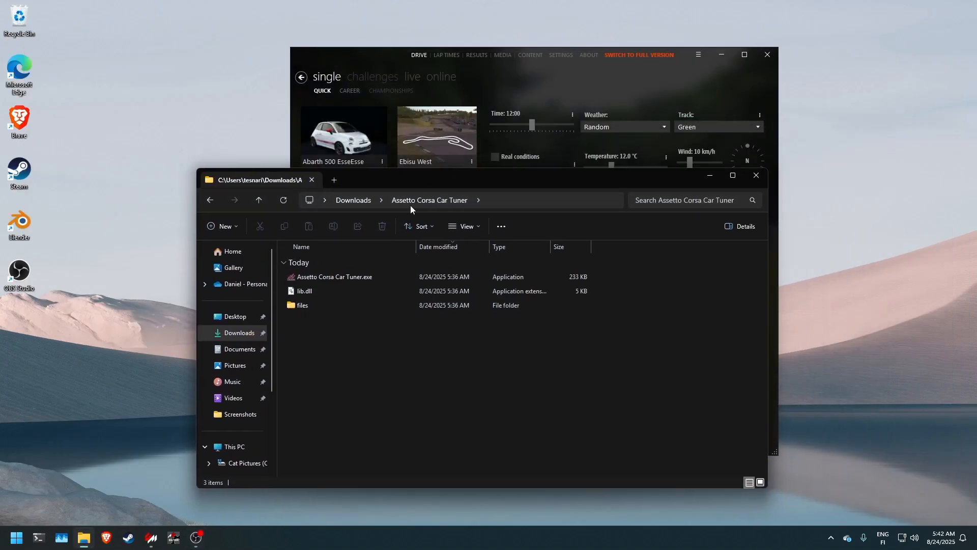
{"action": "left_click", "coordinate": [372, 281]}
{"action": "double_click", "coordinate": [372, 280]}
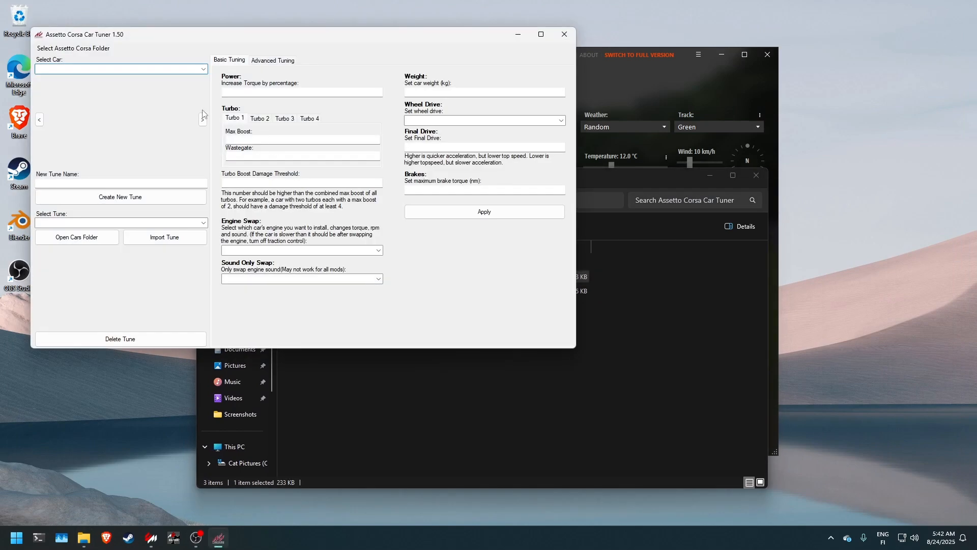
{"action": "left_click", "coordinate": [204, 70]}
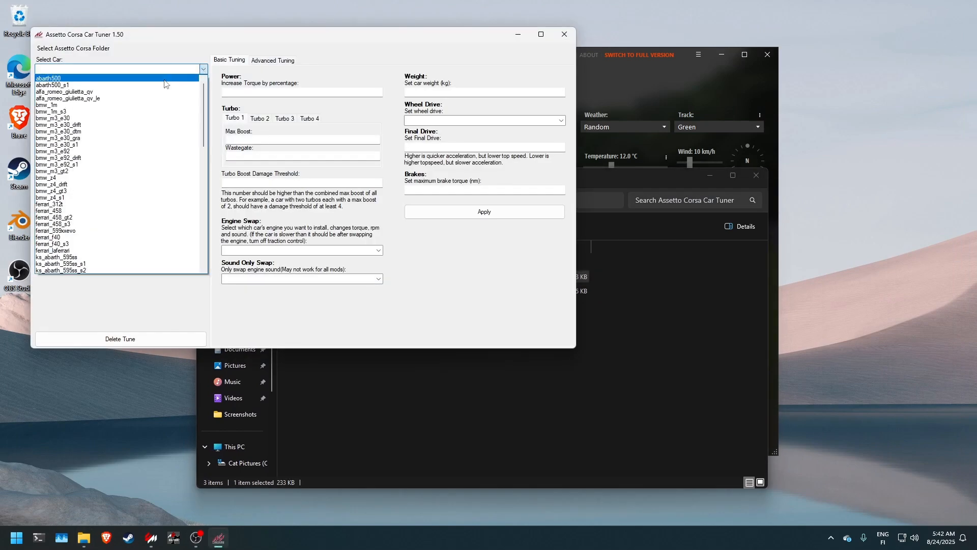
{"action": "left_click", "coordinate": [163, 80]}
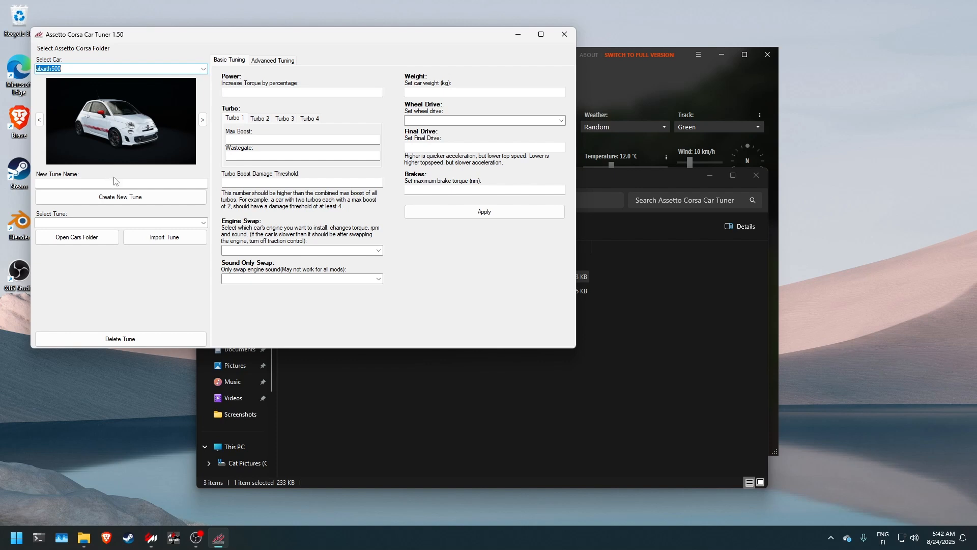
{"action": "left_click", "coordinate": [573, 34]}
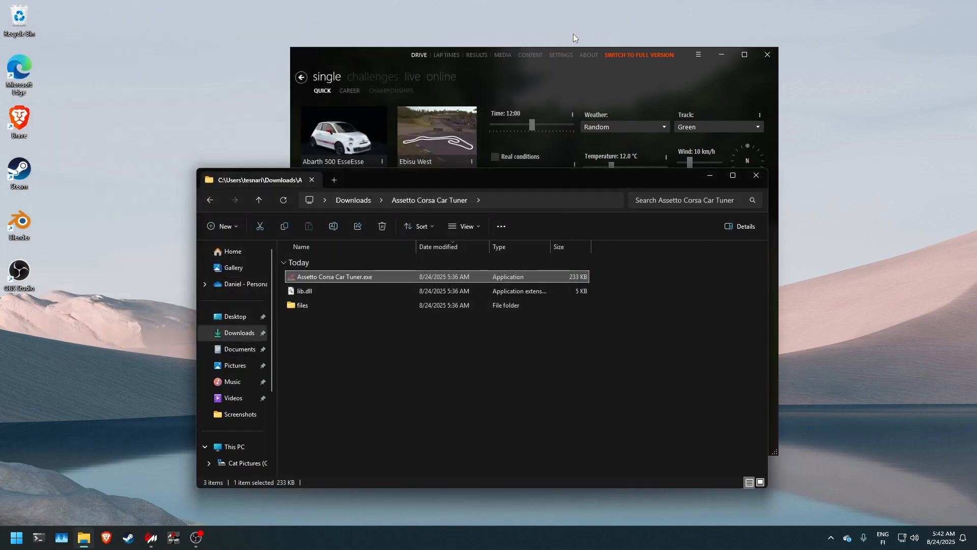
{"action": "left_click", "coordinate": [756, 175]}
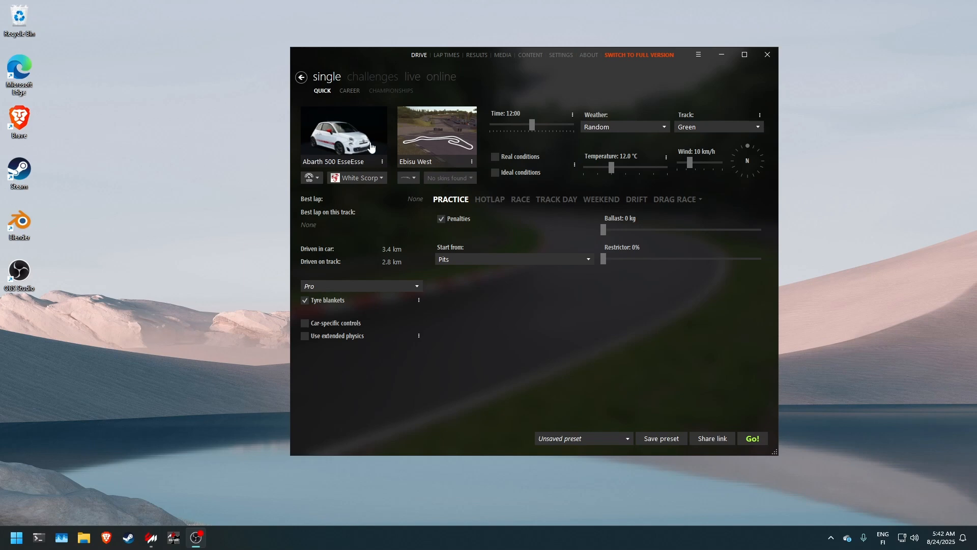
Step: Open the Abarth 500 EsseEsse's folder from Content Manager and go up to its parent cars folder
{"action": "right_click", "coordinate": [339, 160]}
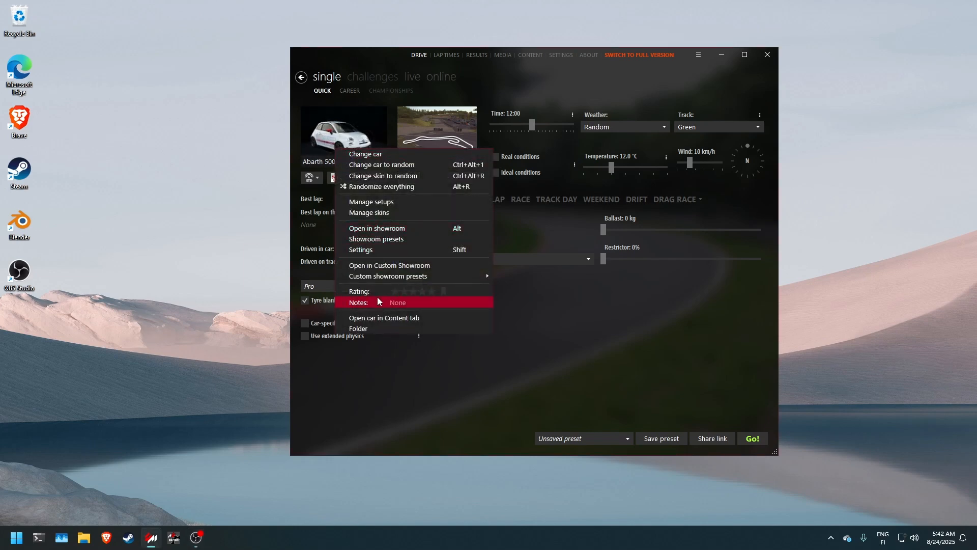
{"action": "left_click", "coordinate": [374, 327]}
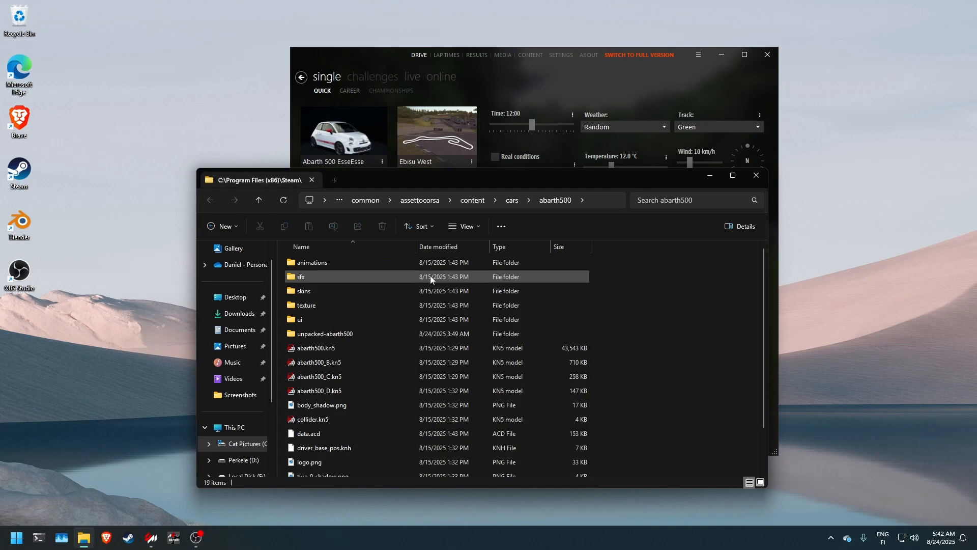
{"action": "left_click", "coordinate": [513, 200]}
{"action": "left_click_drag", "start_coordinate": [515, 182], "coordinate": [557, 159]}
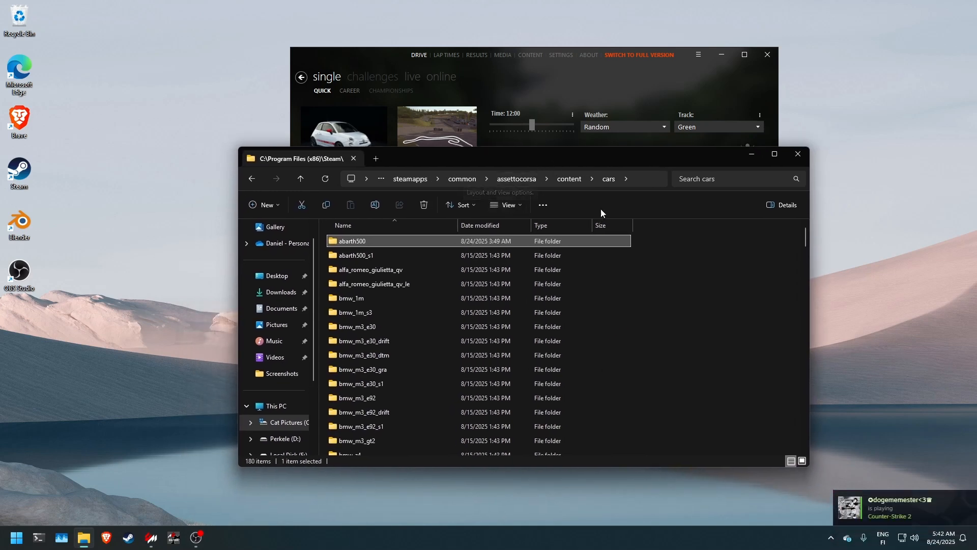
{"action": "right_click", "coordinate": [339, 128]}
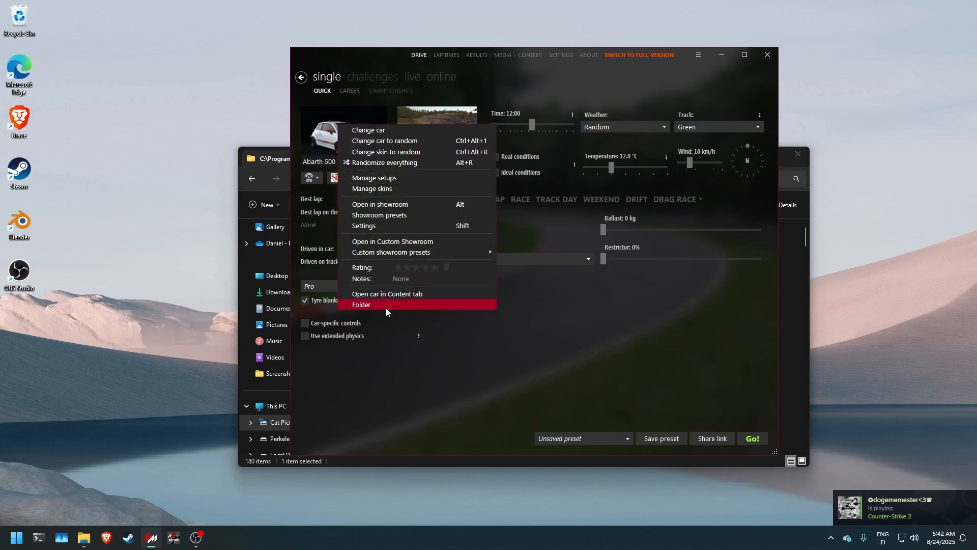
{"action": "left_click", "coordinate": [277, 160]}
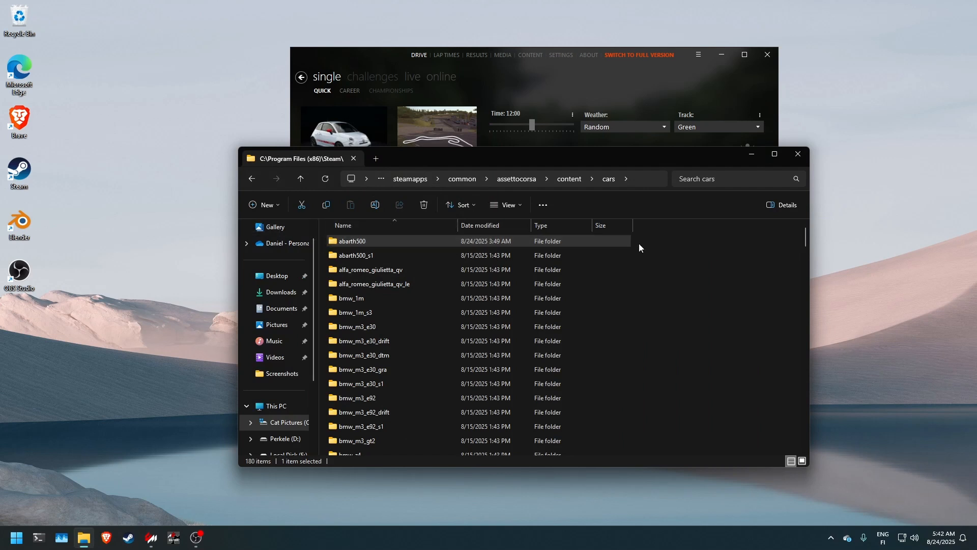
Step: Duplicate the abarth500 folder inside the cars folder
{"action": "right_click", "coordinate": [527, 242]}
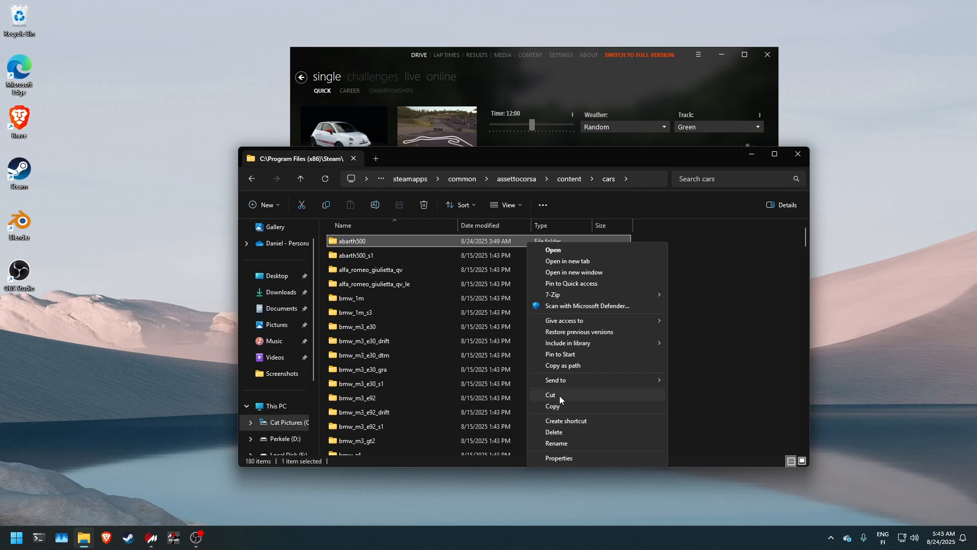
{"action": "left_click", "coordinate": [567, 407]}
{"action": "left_click", "coordinate": [706, 294]}
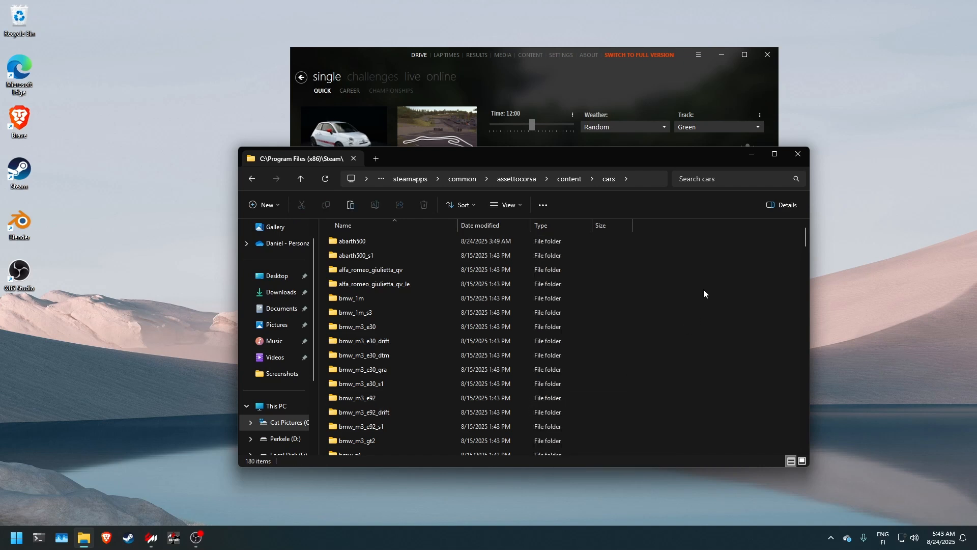
{"action": "key", "text": "ctrl+v"}
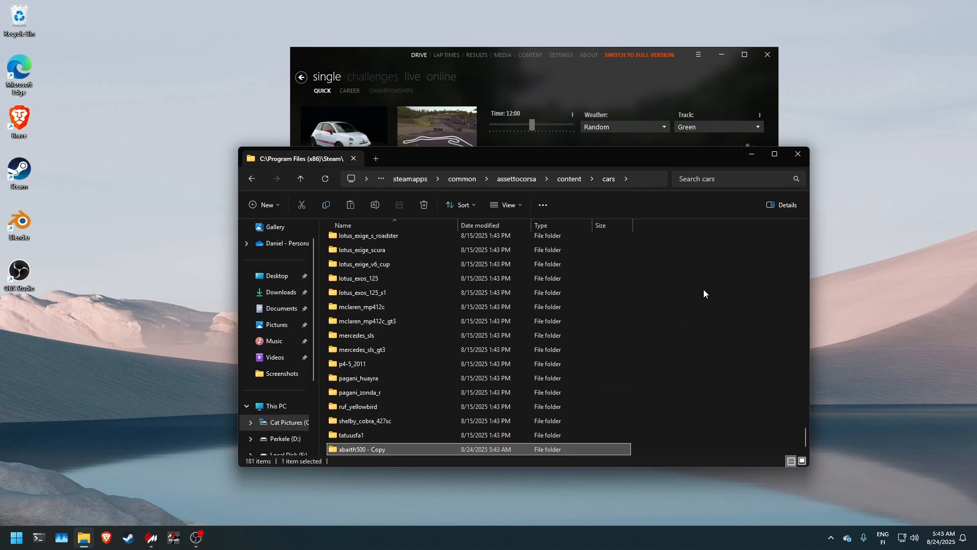
Step: Rename the copied car folder as abarth500_tesnari
{"action": "left_click", "coordinate": [372, 450]}
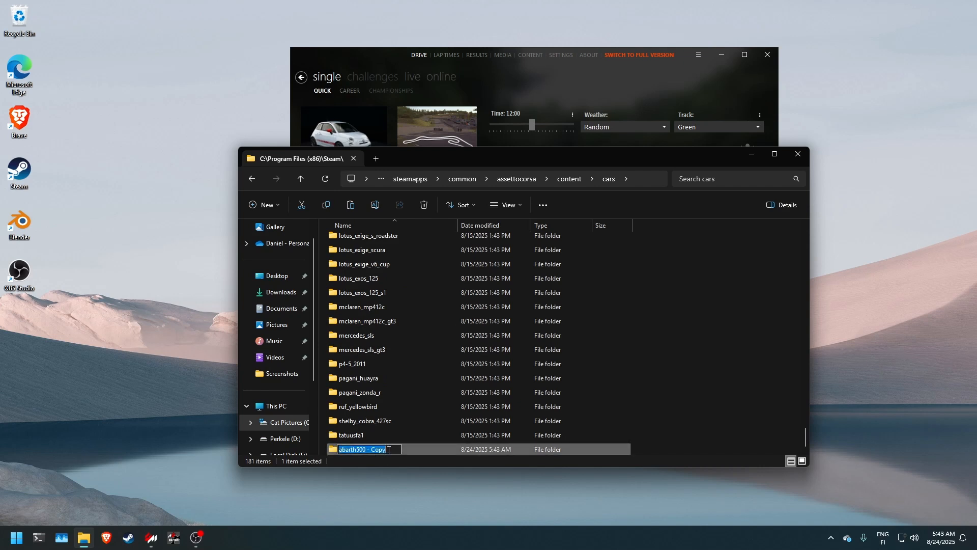
{"action": "left_click", "coordinate": [382, 449]}
{"action": "key", "text": "shift+Left"}
{"action": "key", "text": "shift+Left"}
{"action": "key", "text": "shift+Left"}
{"action": "key", "text": "shift+Left"}
{"action": "key", "text": "shift+Left"}
{"action": "key", "text": "shift+Left"}
{"action": "key", "text": "shift+Left"}
{"action": "left_click", "coordinate": [372, 449]}
{"action": "left_click_drag", "start_coordinate": [389, 450], "coordinate": [366, 453]}
{"action": "key", "text": "BackSpace"}
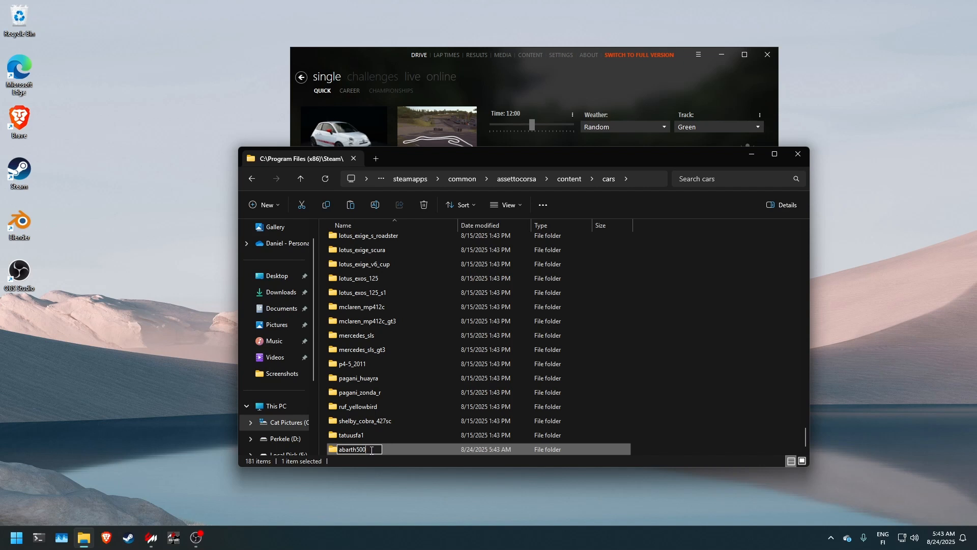
{"action": "type", "text": "_tesnari"}
{"action": "key", "text": "Return"}
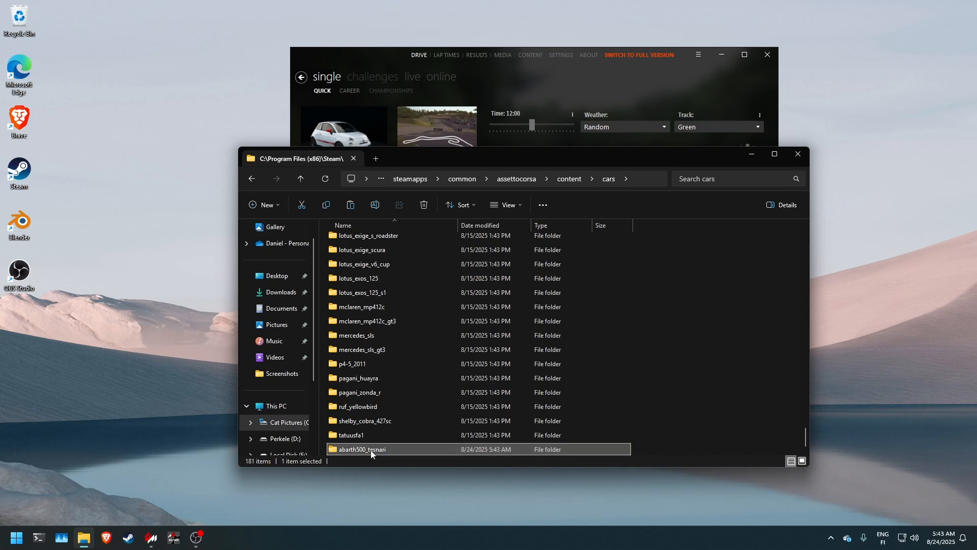
Step: Delete the unpacked-abarth500 folder inside the abarth500_tesnari folder
{"action": "double_click", "coordinate": [371, 450]}
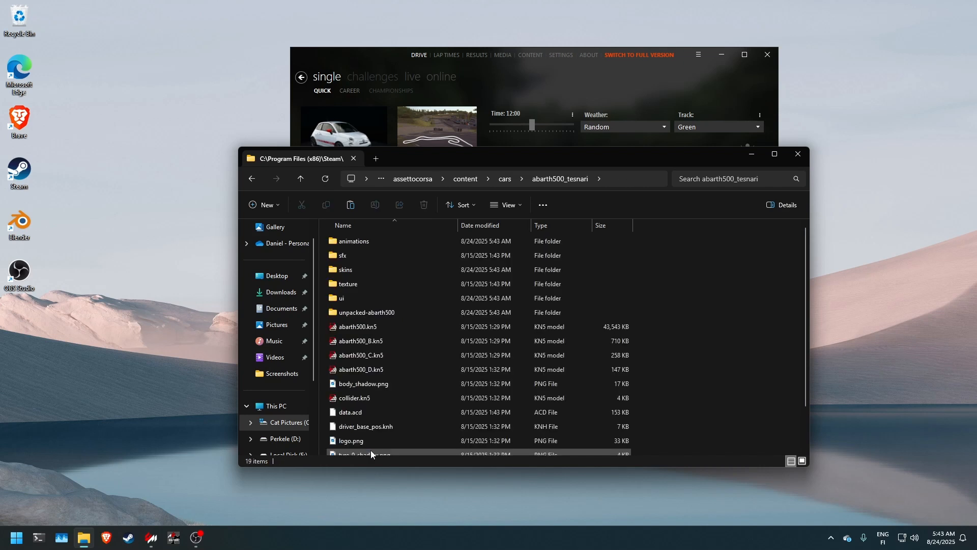
{"action": "left_click", "coordinate": [408, 313]}
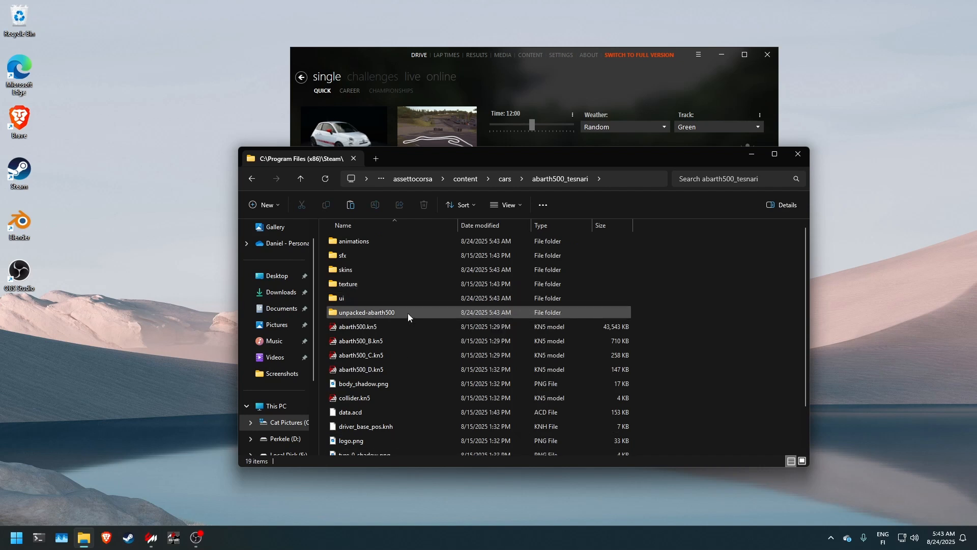
{"action": "key", "text": "Delete"}
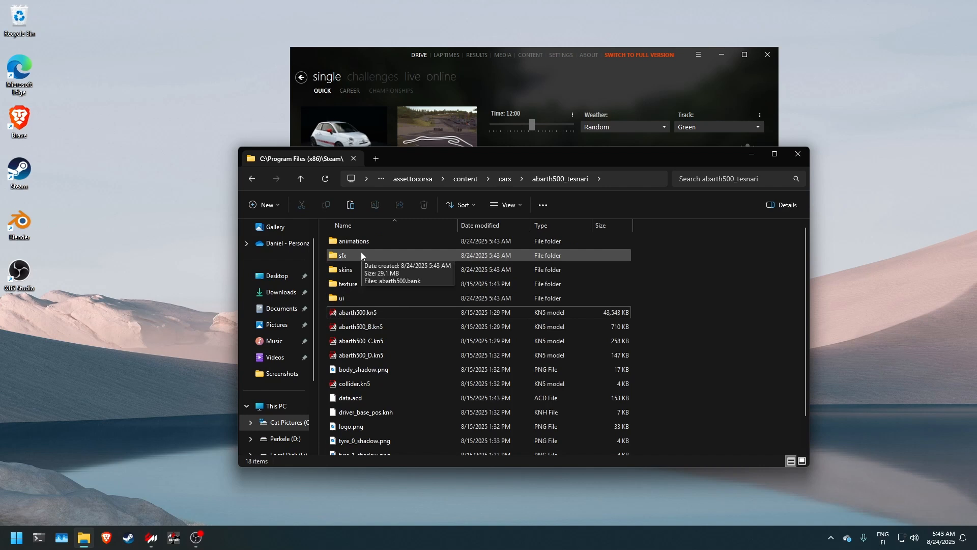
Step: Delete abarth500.bank from the sfx subfolder and return to the abarth500_tesnari folder
{"action": "double_click", "coordinate": [362, 254]}
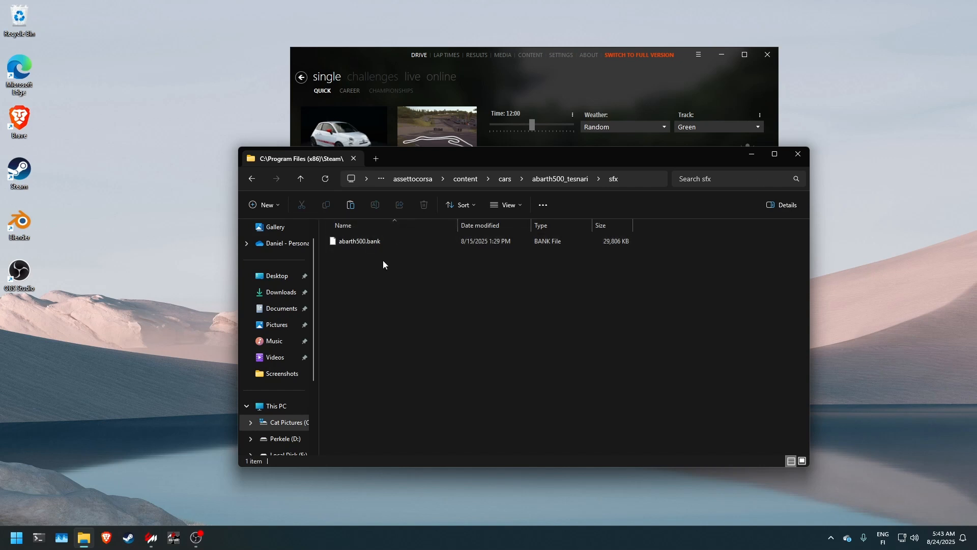
{"action": "left_click_drag", "start_coordinate": [383, 262], "coordinate": [388, 233]}
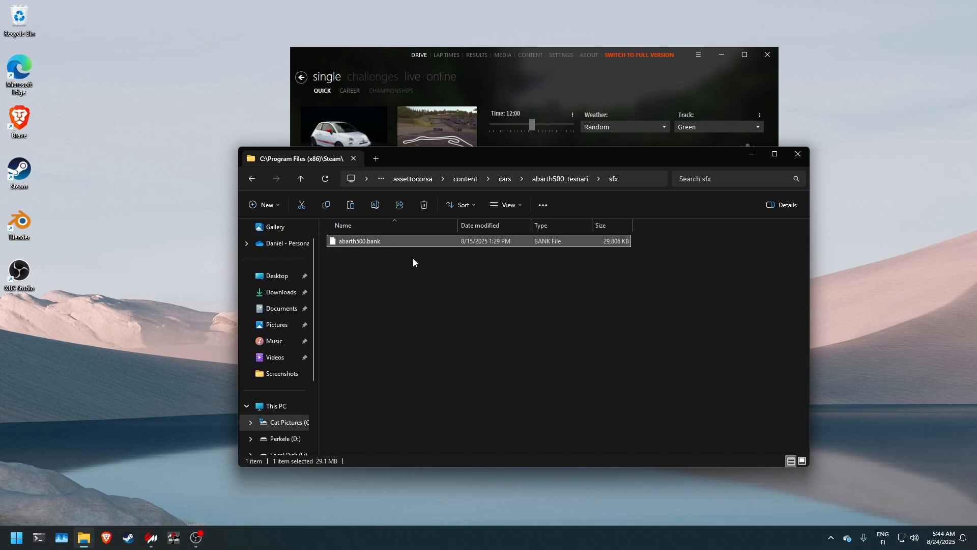
{"action": "key", "text": "Delete"}
{"action": "left_click", "coordinate": [564, 179]}
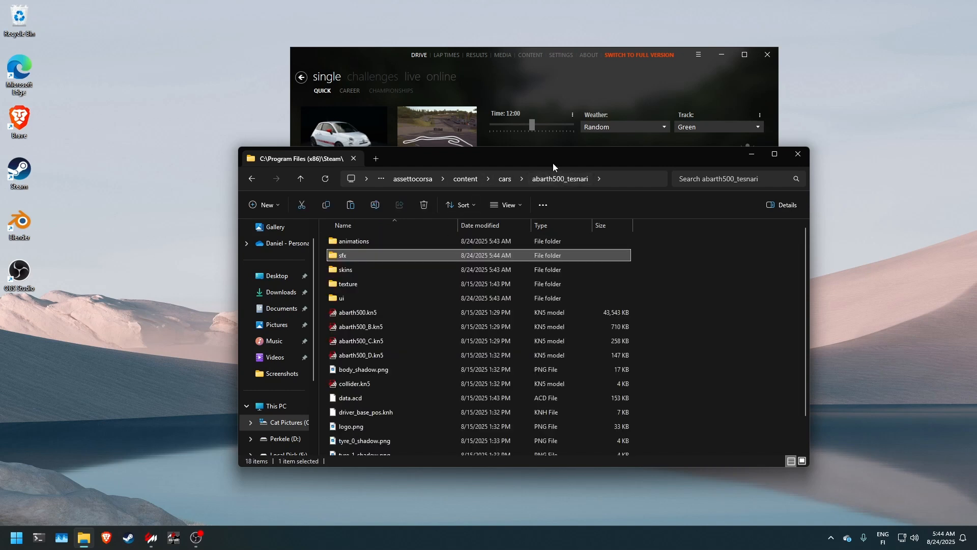
Step: In Content Manager's car content list, rename the duplicated Abarth 500 EsseEsse as "Abarth 500 EsseEsse Tesnari Spec" and save it
{"action": "left_click", "coordinate": [615, 80]}
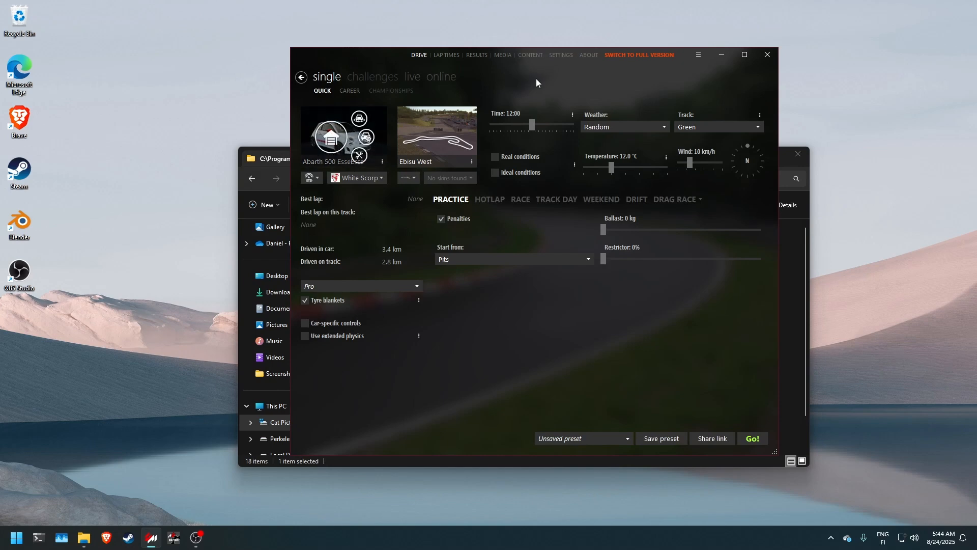
{"action": "left_click", "coordinate": [539, 59]}
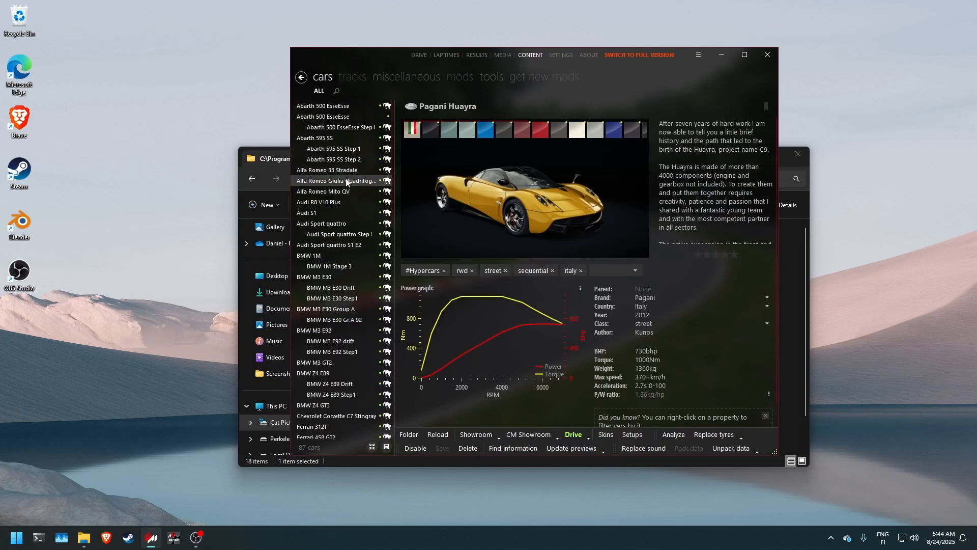
{"action": "left_click", "coordinate": [341, 116]}
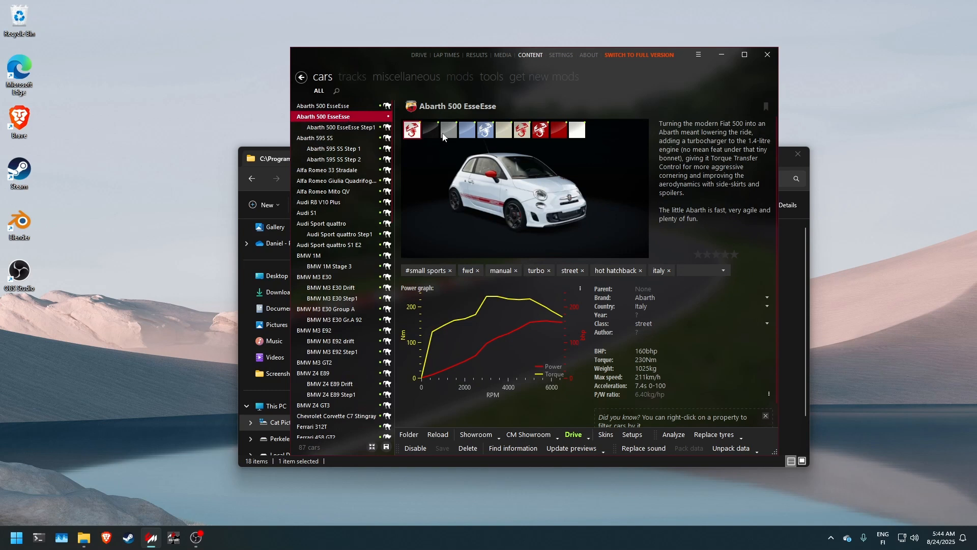
{"action": "left_click", "coordinate": [511, 103]}
{"action": "type", "text": "Tesnari Spec"}
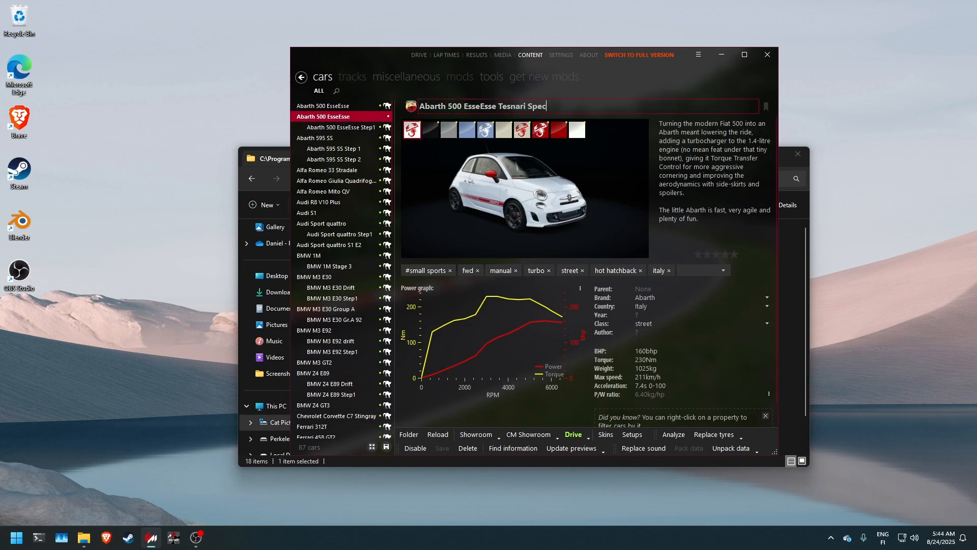
{"action": "key", "text": "Return"}
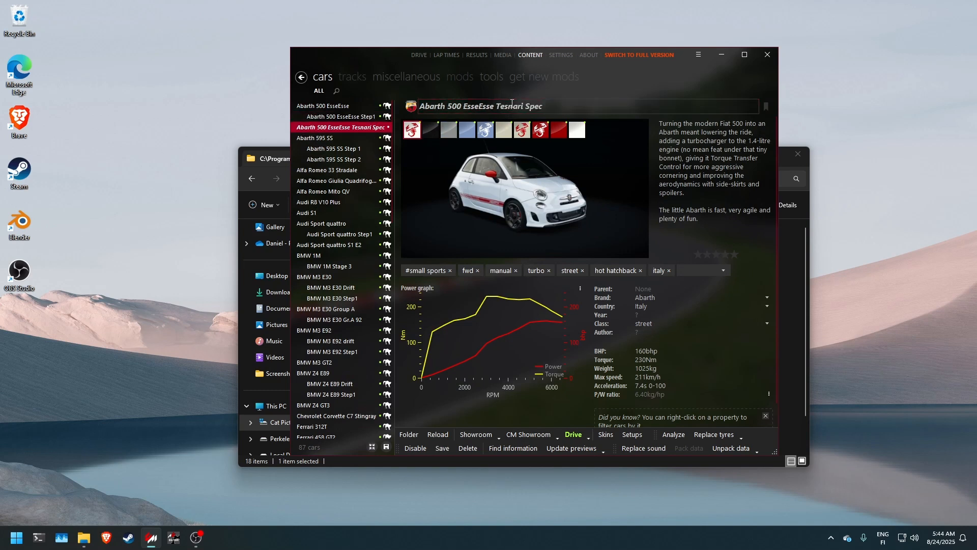
{"action": "left_click", "coordinate": [445, 452]}
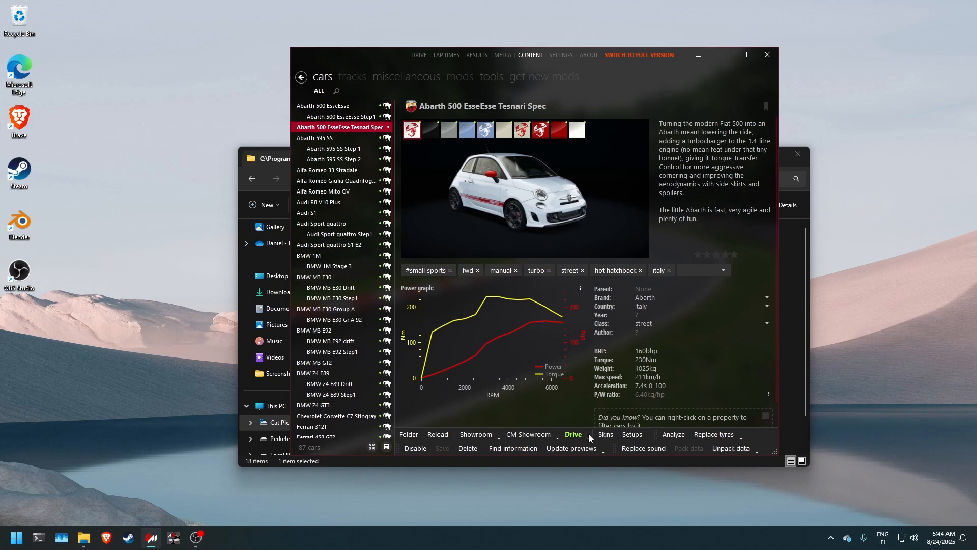
Step: Try to start a drive with the Abarth 500 EsseEsse Tesnari Spec, declining the online car search and cancelling the launch
{"action": "left_click", "coordinate": [573, 435]}
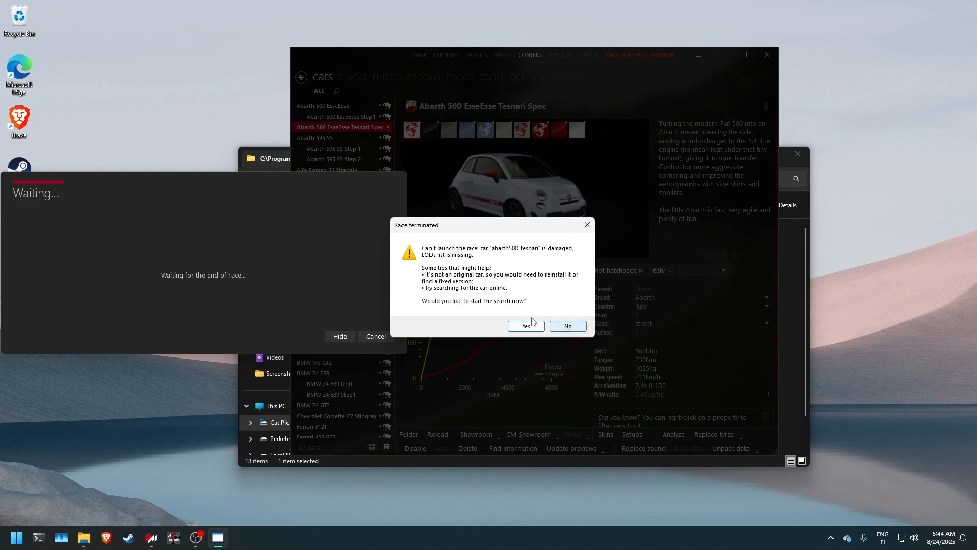
{"action": "left_click", "coordinate": [567, 328]}
{"action": "left_click", "coordinate": [376, 338]}
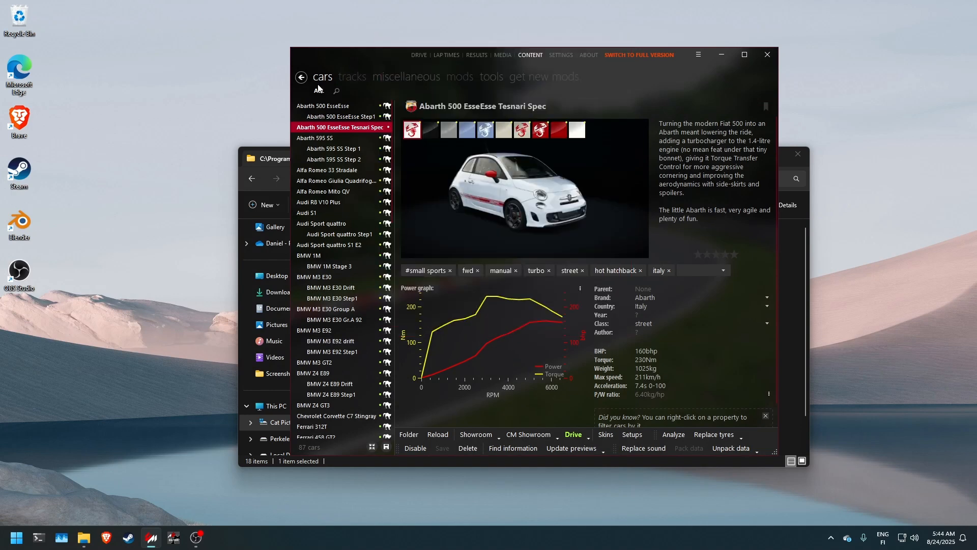
Step: In File Explorer, delete data.acd from the abarth500_tesnari folder
{"action": "left_click", "coordinate": [250, 148]}
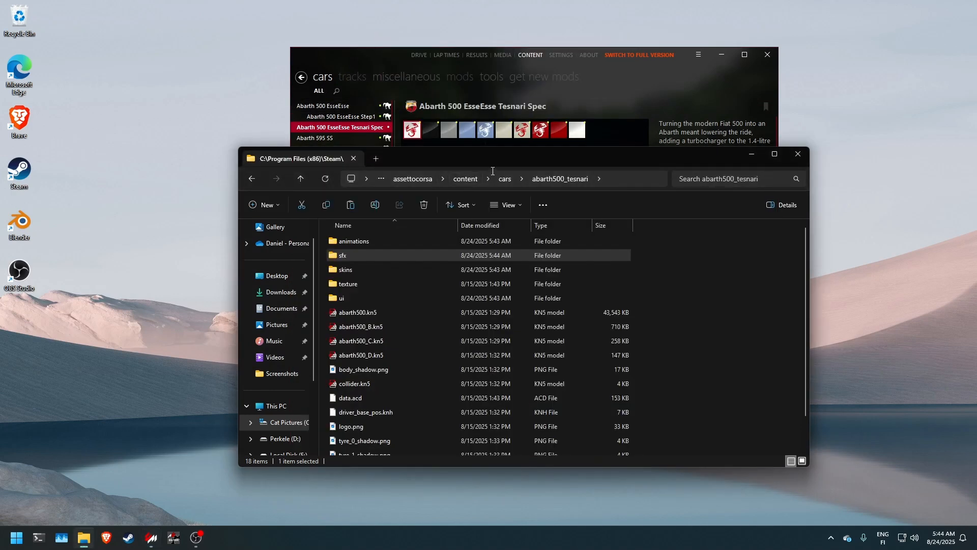
{"action": "left_click_drag", "start_coordinate": [490, 157], "coordinate": [356, 142]}
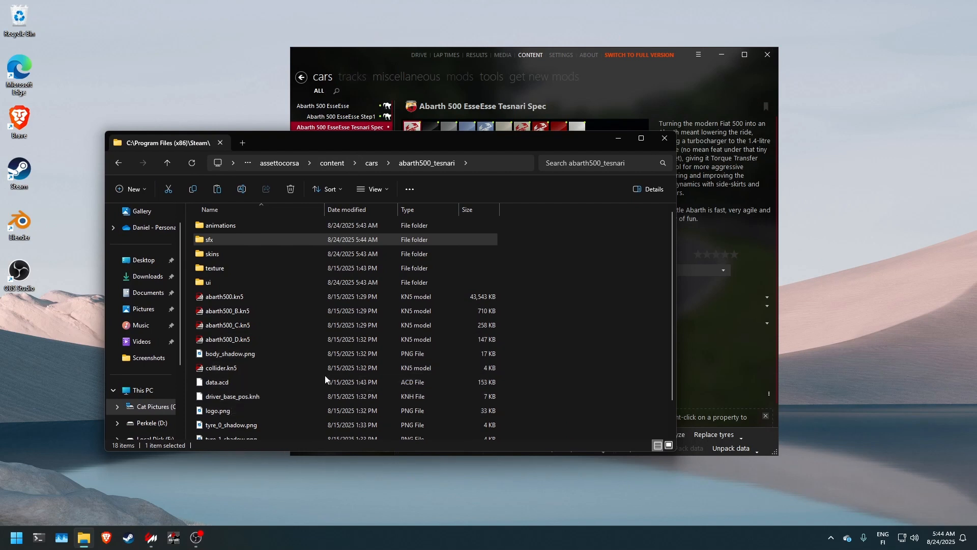
{"action": "left_click", "coordinate": [259, 383]}
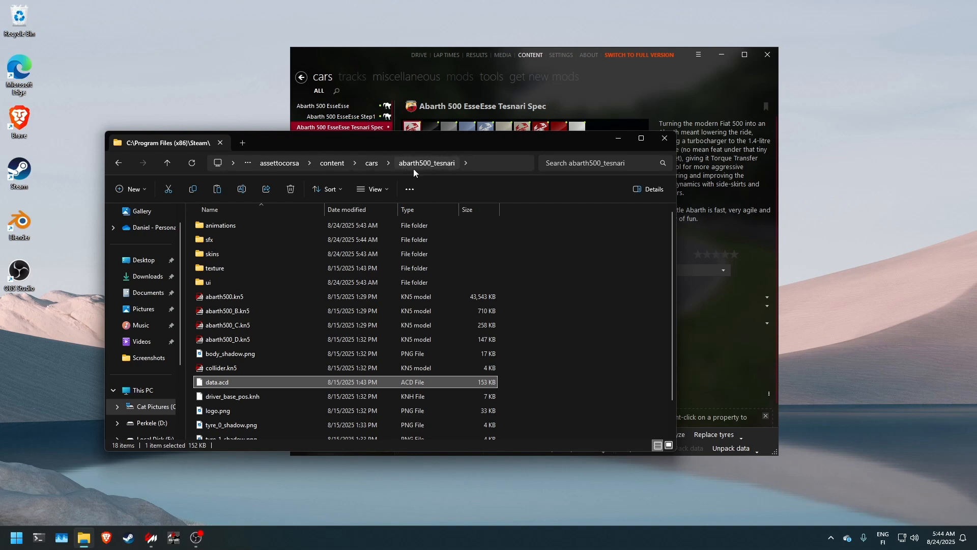
{"action": "left_click", "coordinate": [542, 323]}
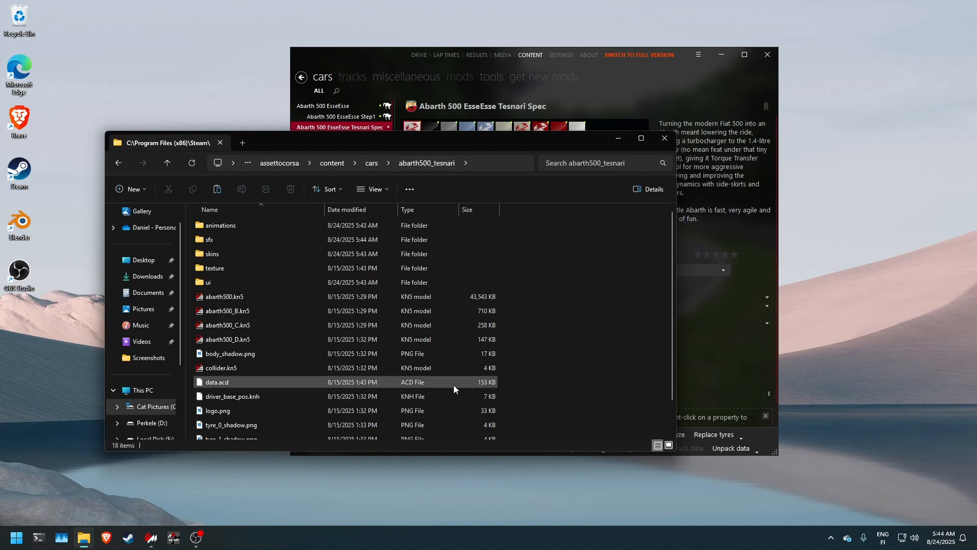
{"action": "left_click", "coordinate": [390, 383]}
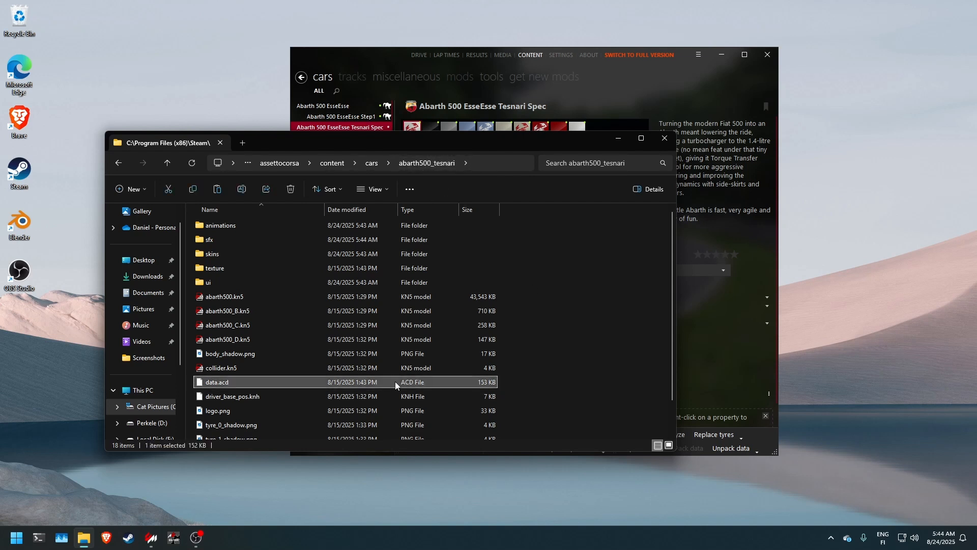
{"action": "key", "text": "Delete"}
Step: In Content Manager, unpack the data of the original Abarth 500 EsseEsse
{"action": "left_click_drag", "start_coordinate": [578, 144], "coordinate": [515, 137]}
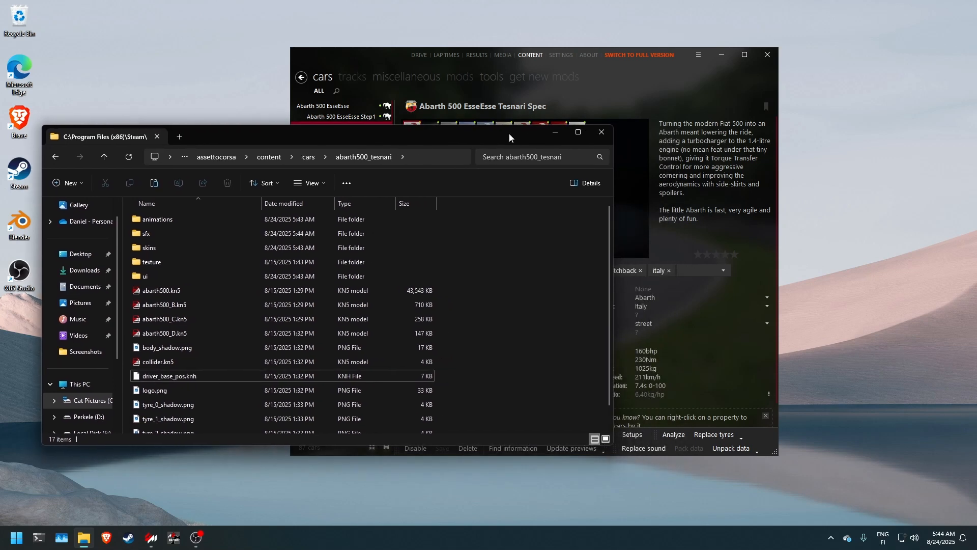
{"action": "left_click_drag", "start_coordinate": [358, 88], "coordinate": [358, 85]}
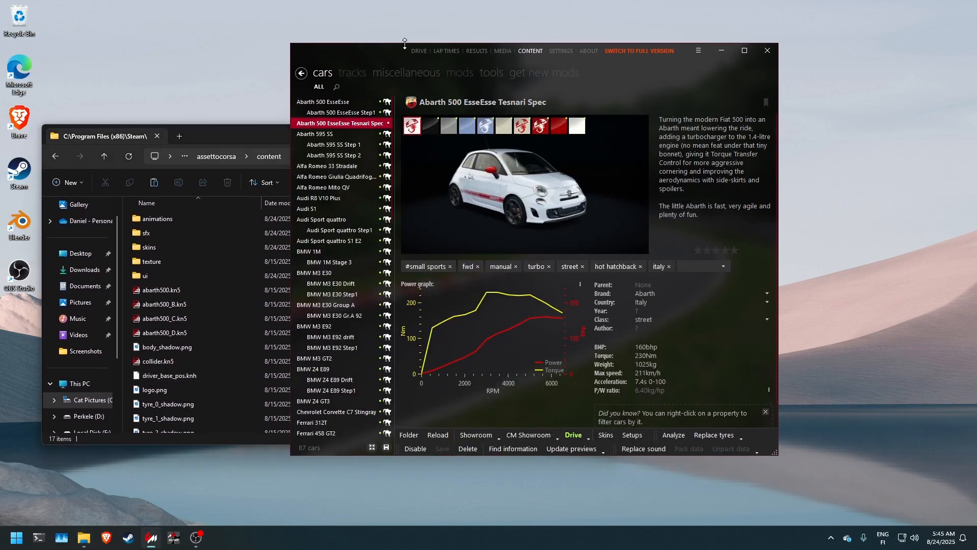
{"action": "left_click", "coordinate": [340, 103]}
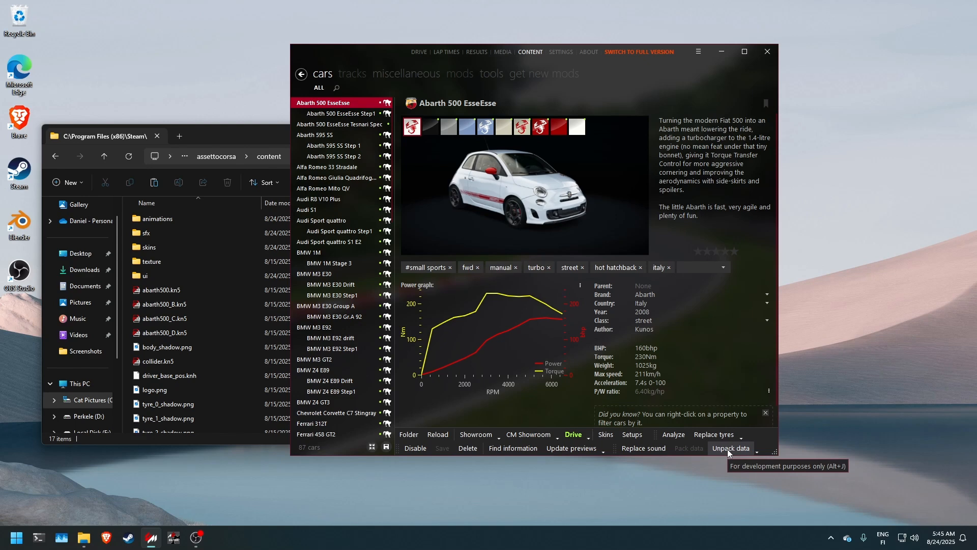
{"action": "left_click", "coordinate": [728, 449]}
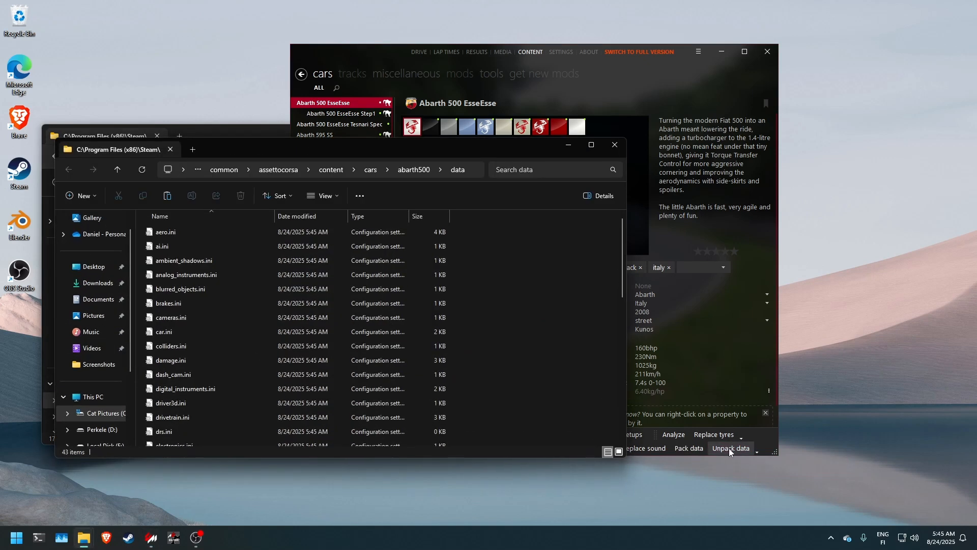
Step: Move the unpacked data folder from the abarth500 folder into abarth500_tesnari and close the abarth500 folder window
{"action": "left_click_drag", "start_coordinate": [361, 150], "coordinate": [533, 174]}
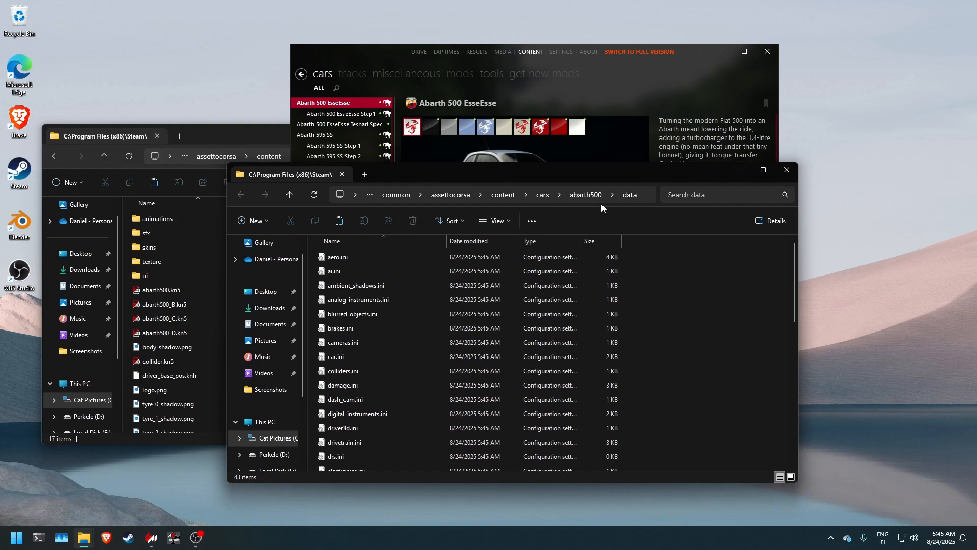
{"action": "left_click", "coordinate": [582, 196]}
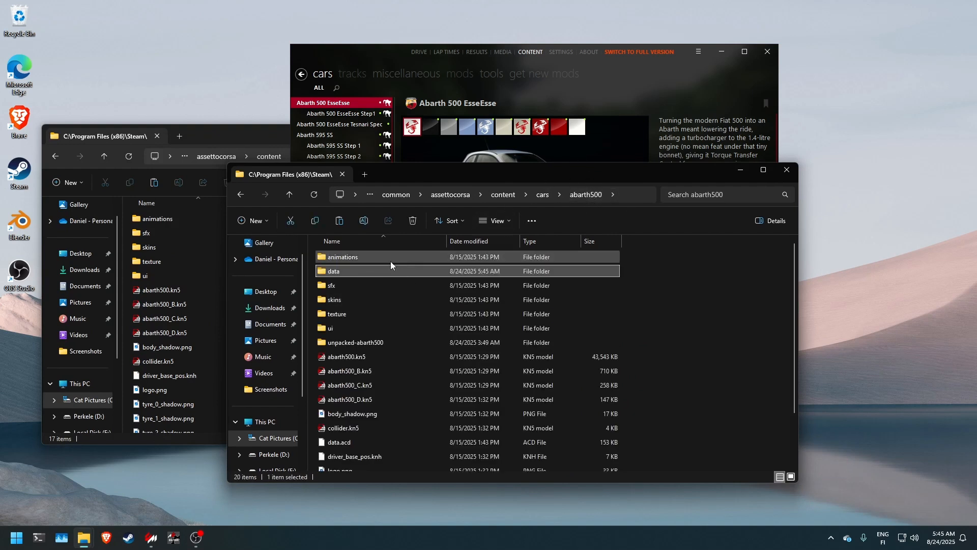
{"action": "left_click_drag", "start_coordinate": [221, 134], "coordinate": [208, 106]}
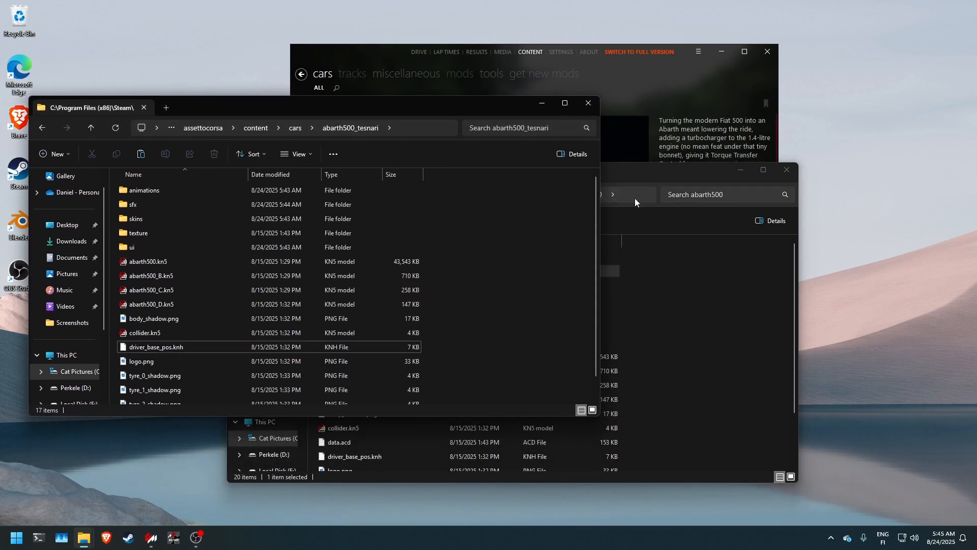
{"action": "left_click_drag", "start_coordinate": [643, 177], "coordinate": [767, 146]}
{"action": "left_click_drag", "start_coordinate": [472, 239], "coordinate": [216, 309]}
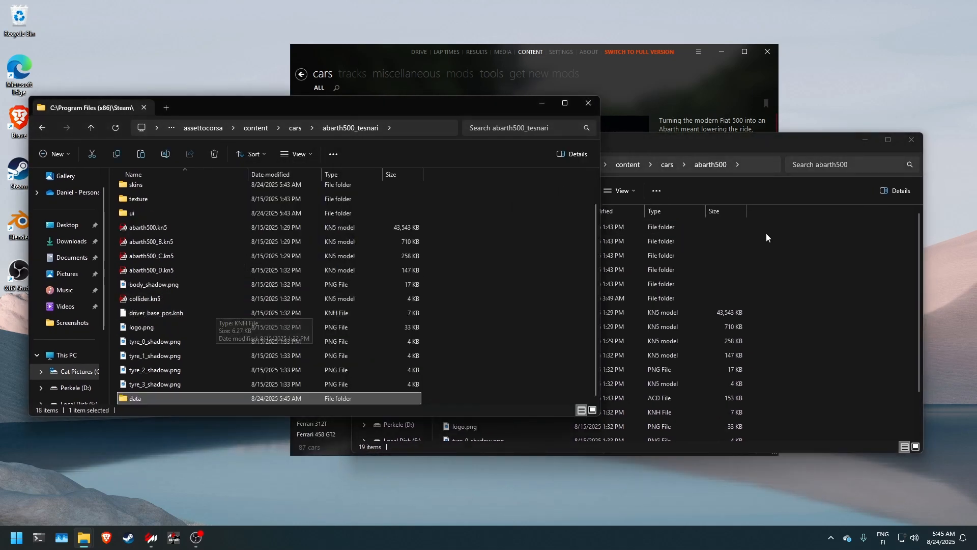
{"action": "left_click", "coordinate": [859, 145]}
{"action": "scroll", "coordinate": [239, 329], "scroll_direction": "up", "scroll_amount": 1}
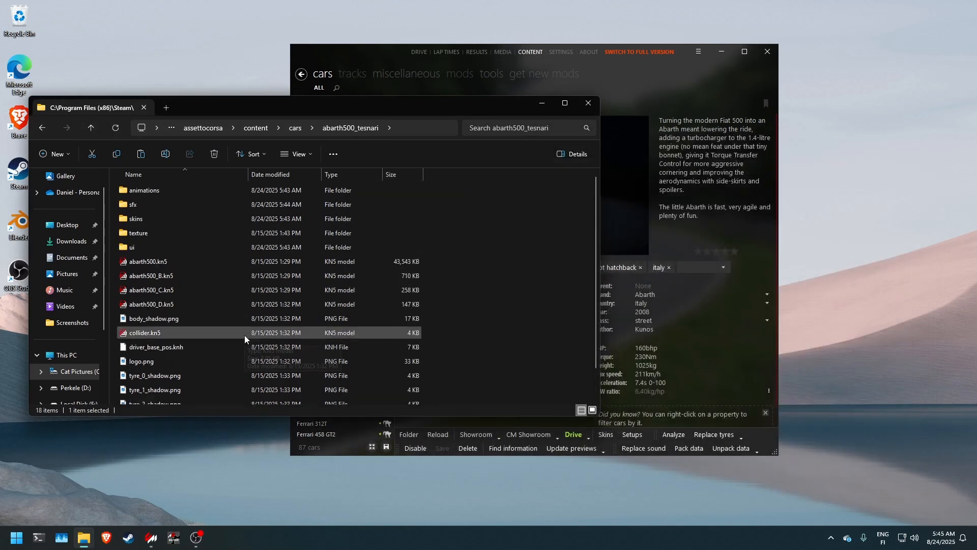
Step: In Content Manager, replace the Tesnari Spec's sound with that of the Abarth 500 EsseEsse, and check the new bank file in its sfx folder
{"action": "left_click", "coordinate": [683, 265]}
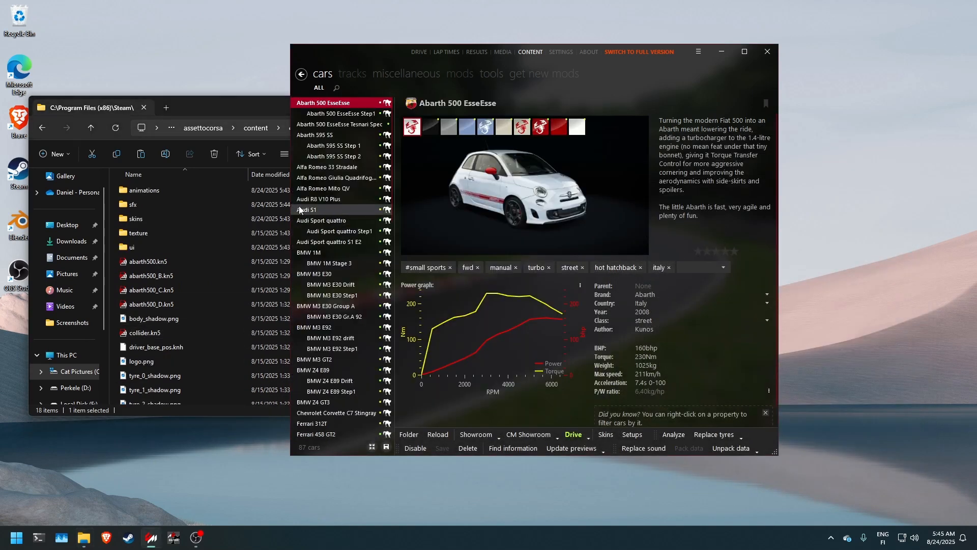
{"action": "left_click", "coordinate": [333, 124]}
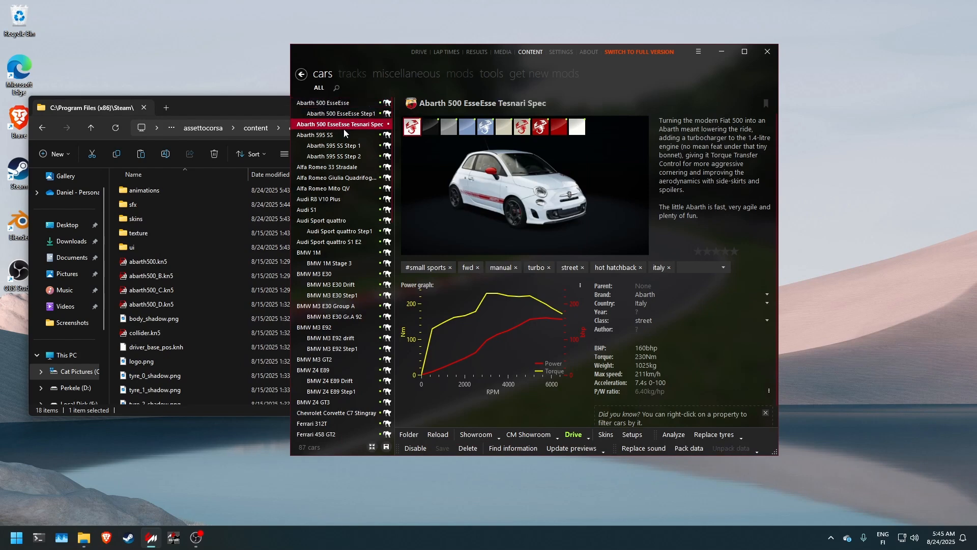
{"action": "left_click", "coordinate": [644, 448]}
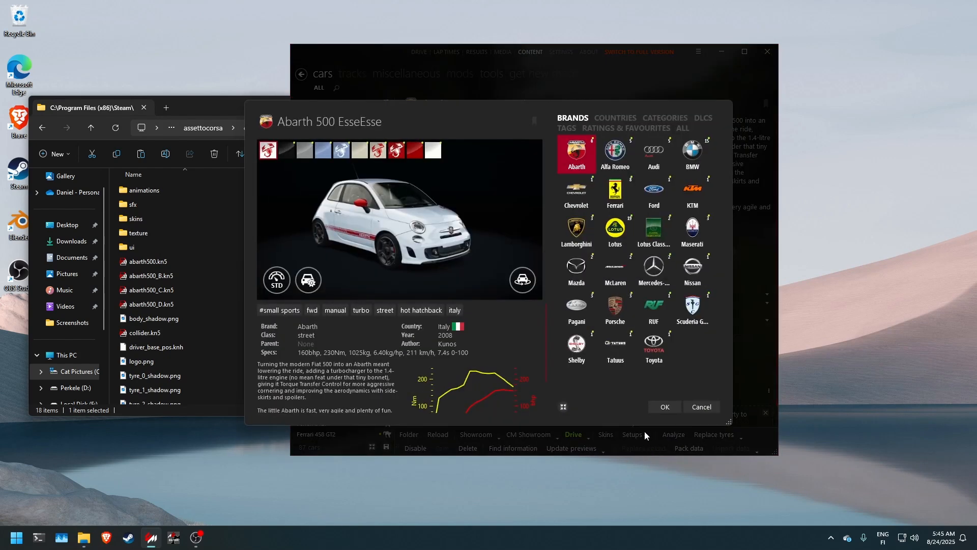
{"action": "left_click", "coordinate": [578, 157]}
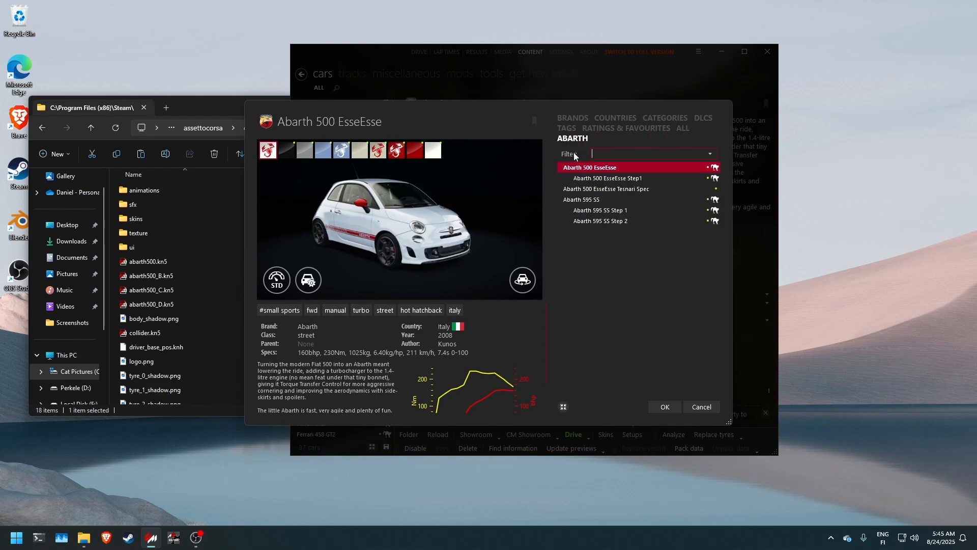
{"action": "double_click", "coordinate": [598, 168]}
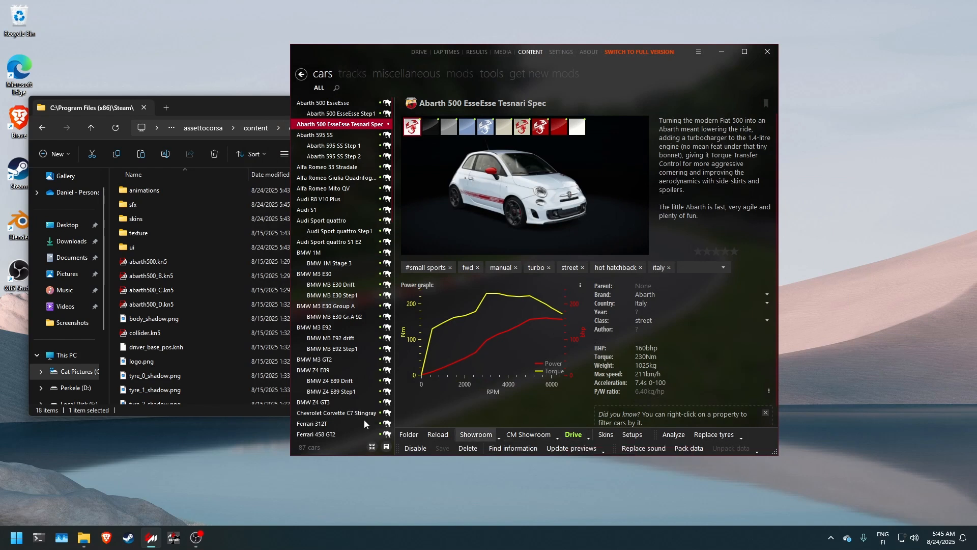
{"action": "double_click", "coordinate": [150, 204]}
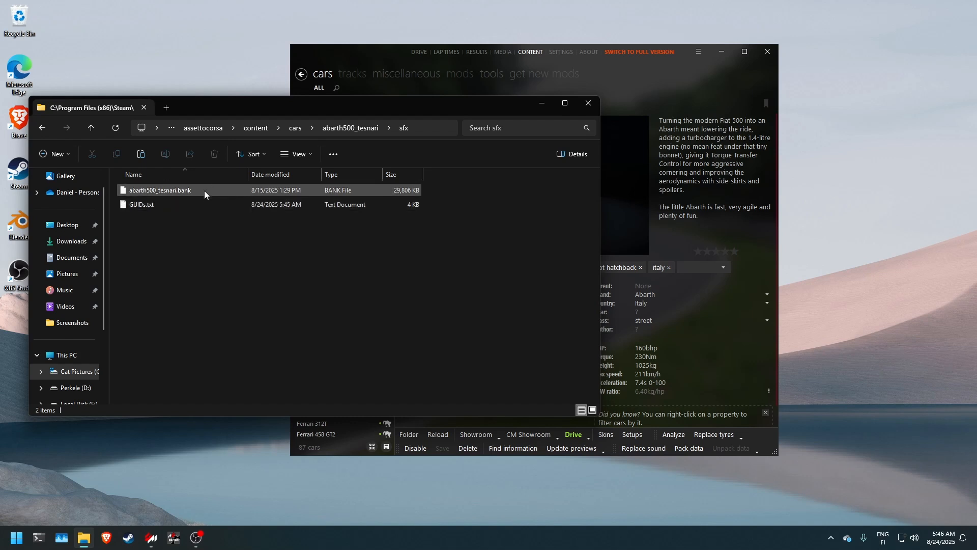
{"action": "left_click", "coordinate": [349, 128]}
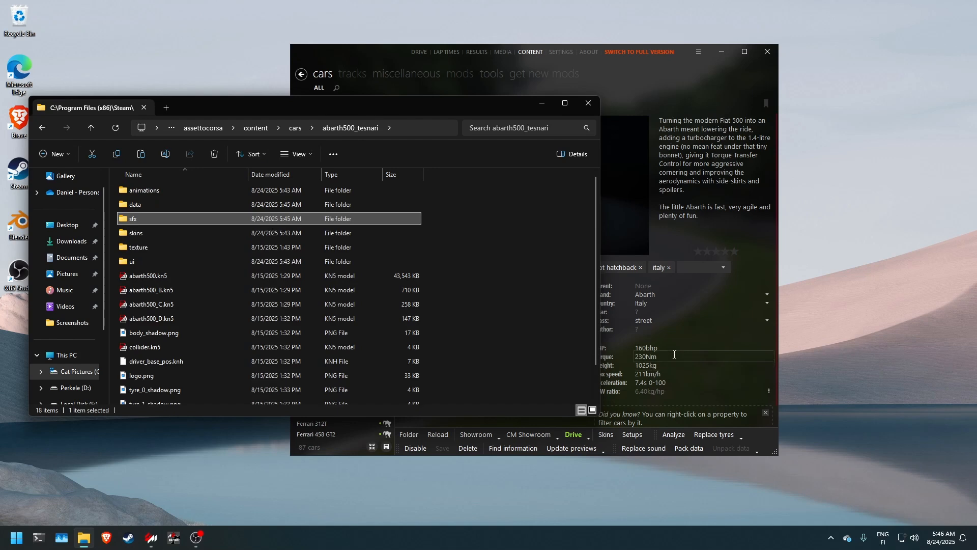
Step: Launch a practice session with the Tesnari Spec, view the tyre settings in the car setup and exit the session
{"action": "left_click", "coordinate": [670, 252]}
{"action": "left_click", "coordinate": [573, 436]}
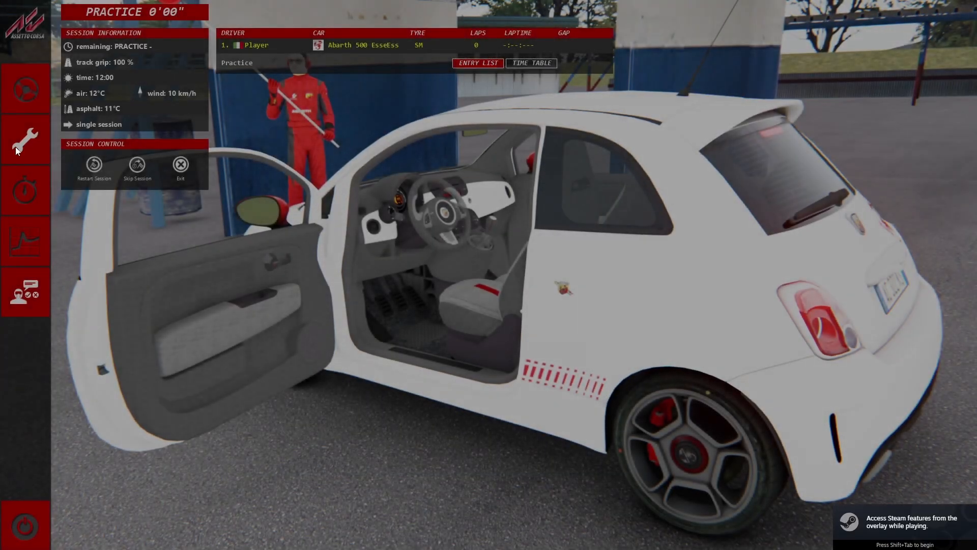
{"action": "left_click", "coordinate": [15, 146]}
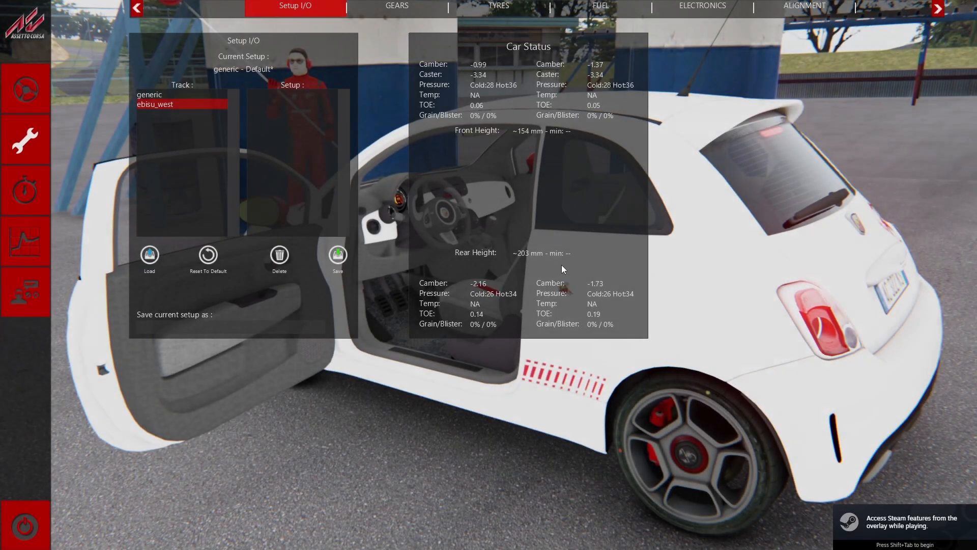
{"action": "left_click", "coordinate": [422, 6]}
{"action": "left_click", "coordinate": [421, 6]}
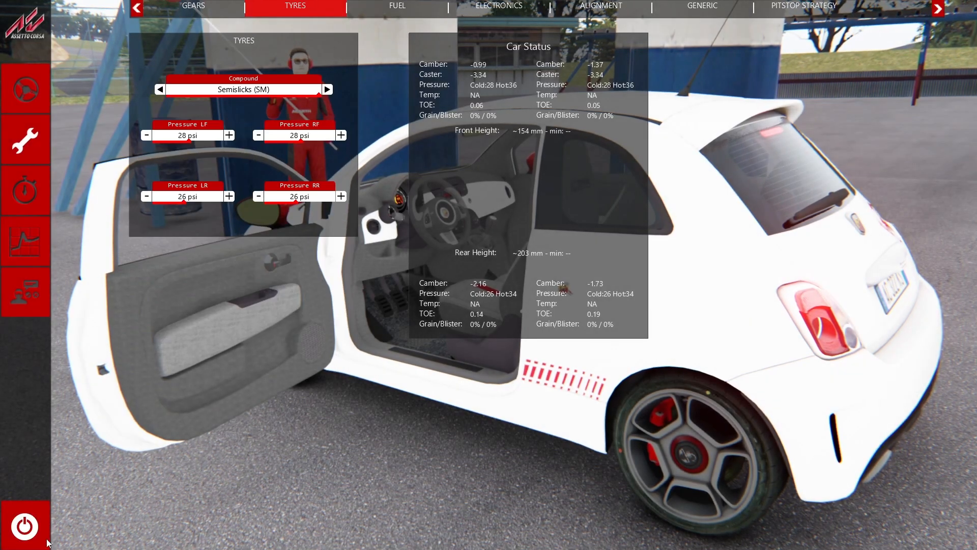
{"action": "left_click", "coordinate": [24, 527]}
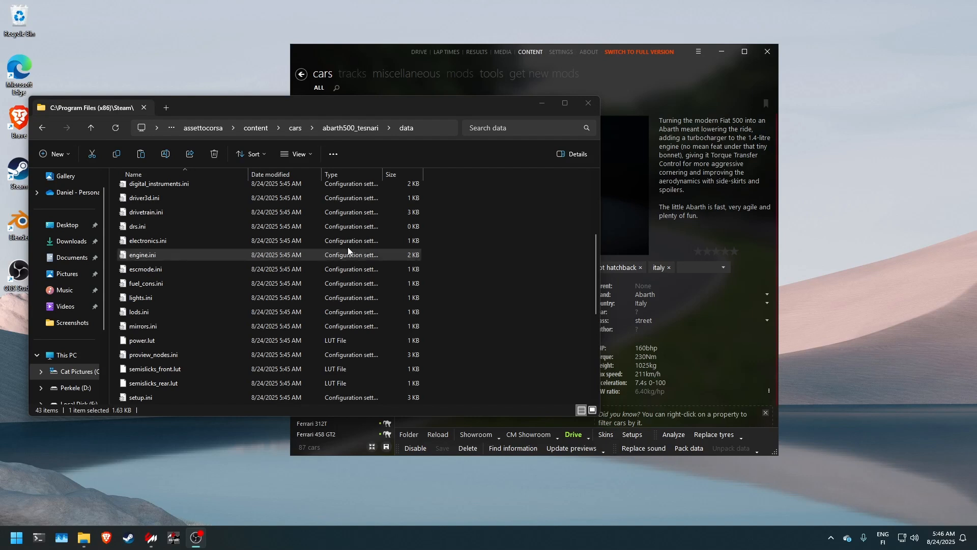
Step: Open engine.ini from the abarth500_tesnari data folder in Notepad and arrange the windows so the text and Content Manager are both visible
{"action": "left_click", "coordinate": [476, 260]}
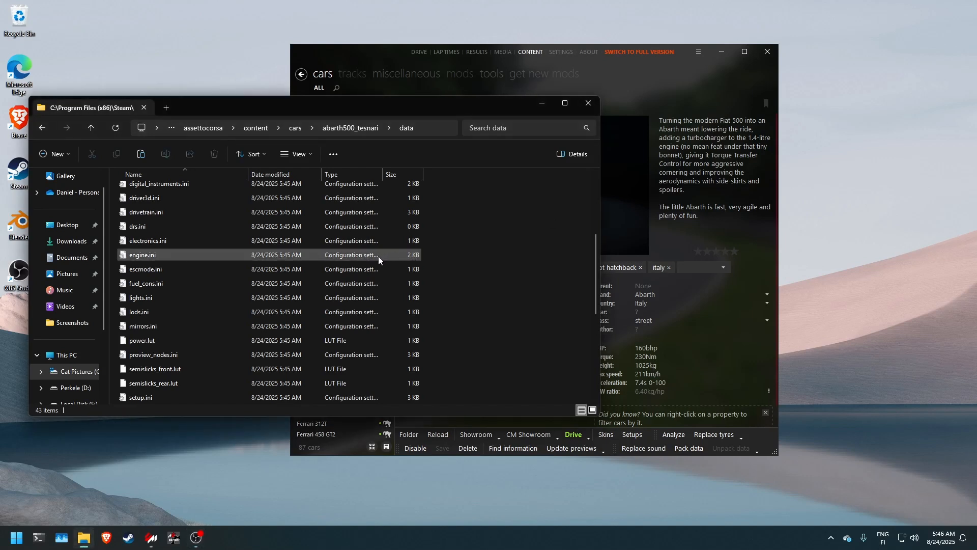
{"action": "left_click", "coordinate": [643, 91]}
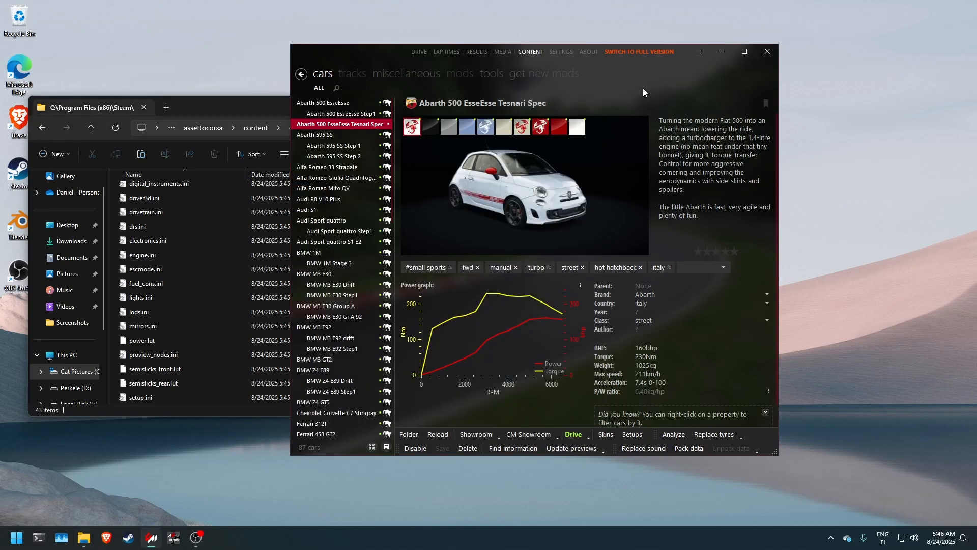
{"action": "left_click_drag", "start_coordinate": [383, 48], "coordinate": [526, 49]}
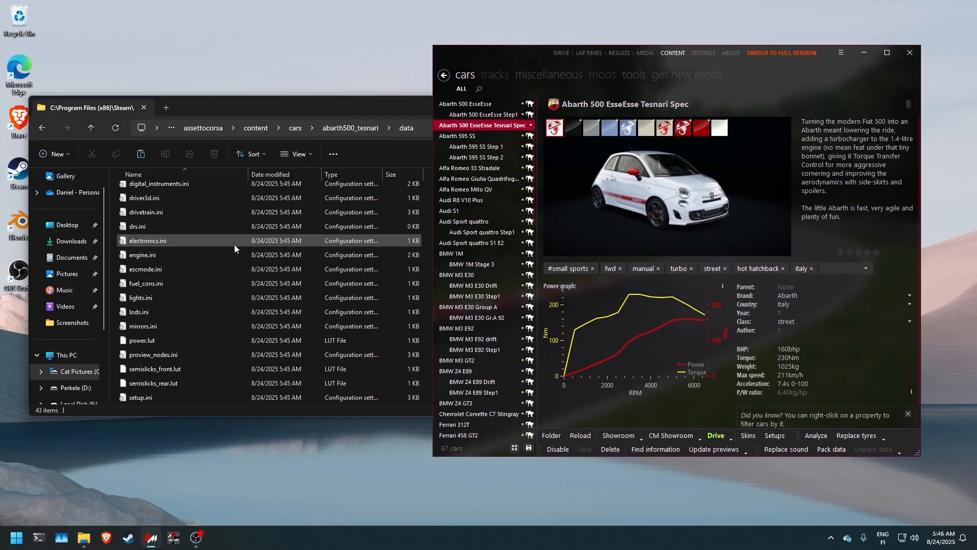
{"action": "double_click", "coordinate": [149, 255]}
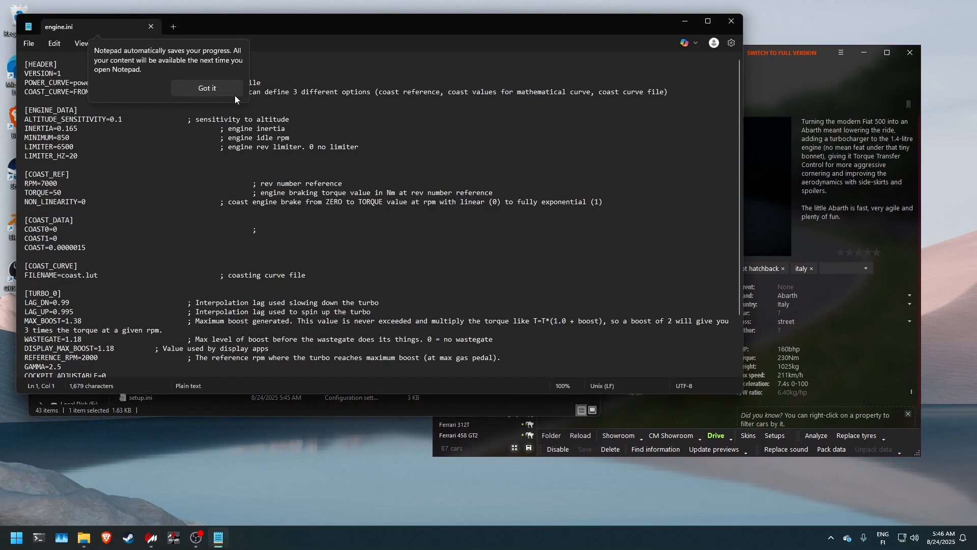
{"action": "left_click_drag", "start_coordinate": [311, 27], "coordinate": [473, 92]}
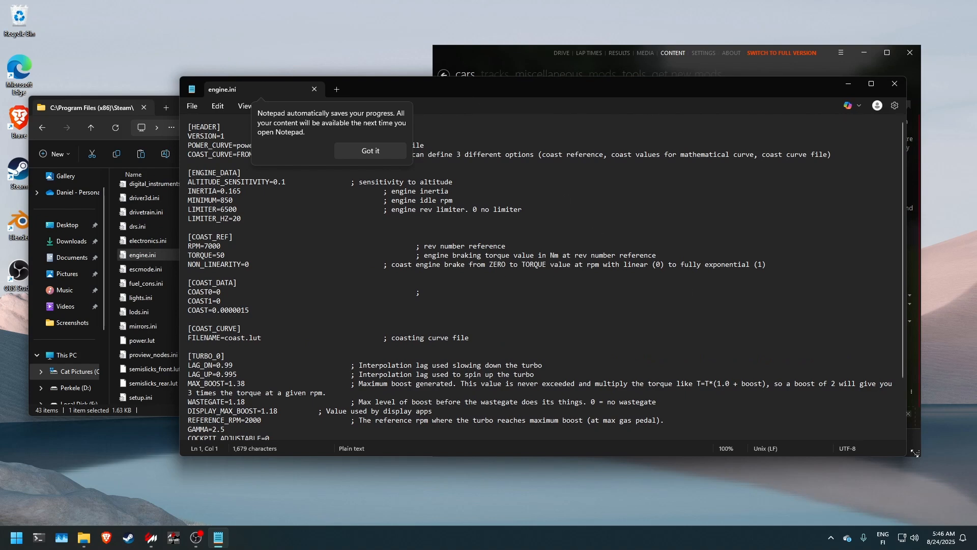
{"action": "left_click_drag", "start_coordinate": [907, 456], "coordinate": [550, 456]}
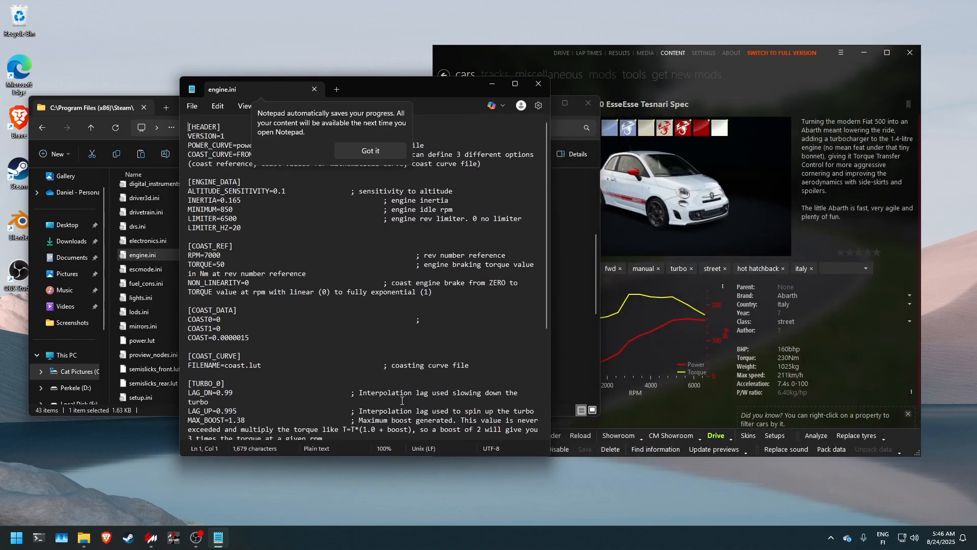
Step: Set MAX_BOOST in the TURBO_0 section of engine.ini to 10.38
{"action": "scroll", "coordinate": [246, 303], "scroll_direction": "down", "scroll_amount": 9}
{"action": "left_click", "coordinate": [246, 303]}
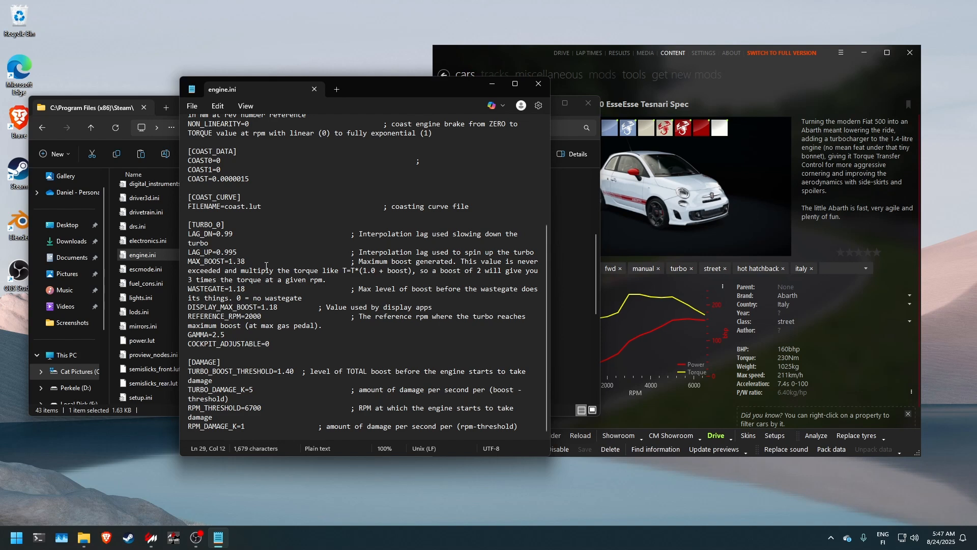
{"action": "type", "text": "0"}
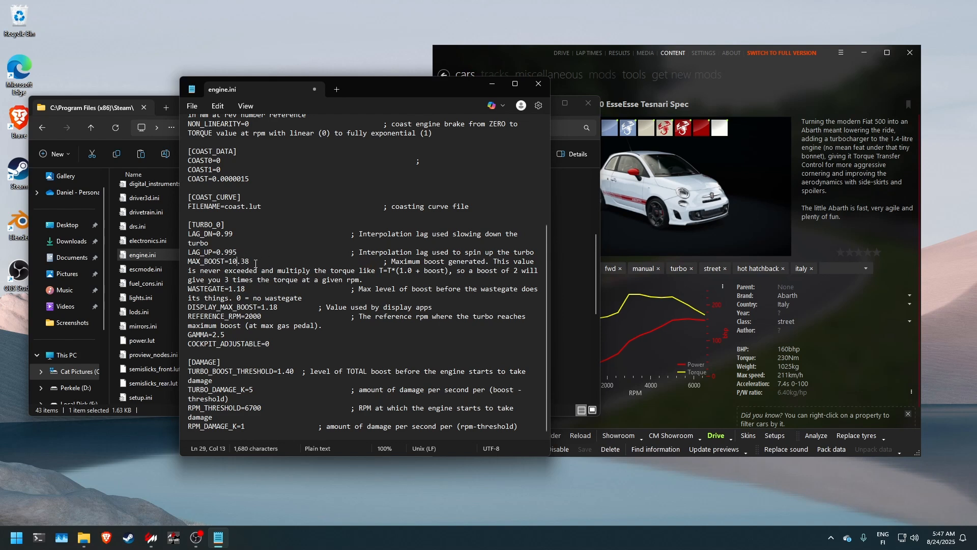
Step: Set WASTEGATE and DISPLAY_MAX_BOOST in the TURBO_0 section to 10.18, then save and close engine.ini
{"action": "left_click", "coordinate": [235, 289]}
{"action": "type", "text": "0"}
{"action": "left_click", "coordinate": [266, 307]}
{"action": "type", "text": "0"}
{"action": "scroll", "coordinate": [304, 295], "scroll_direction": "up", "scroll_amount": 4}
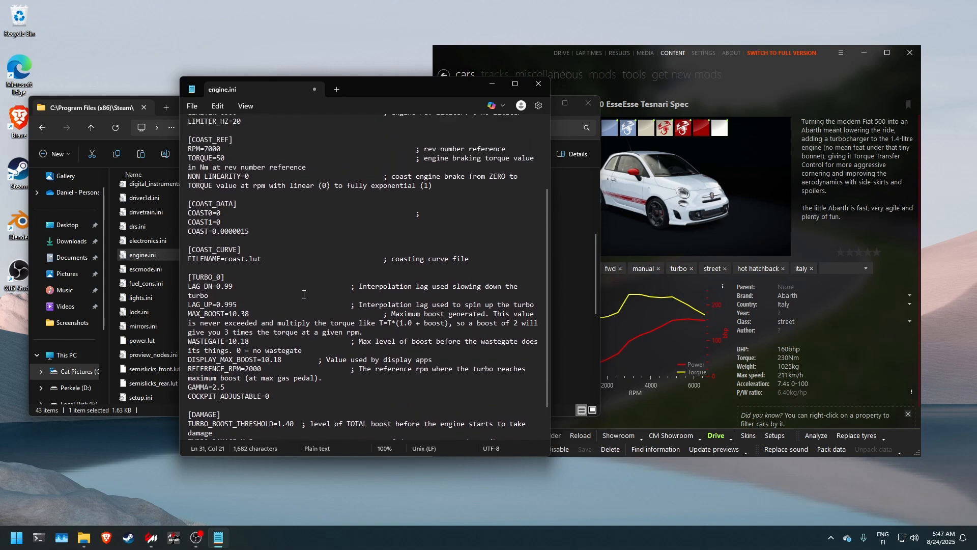
{"action": "scroll", "coordinate": [304, 294], "scroll_direction": "down", "scroll_amount": 2}
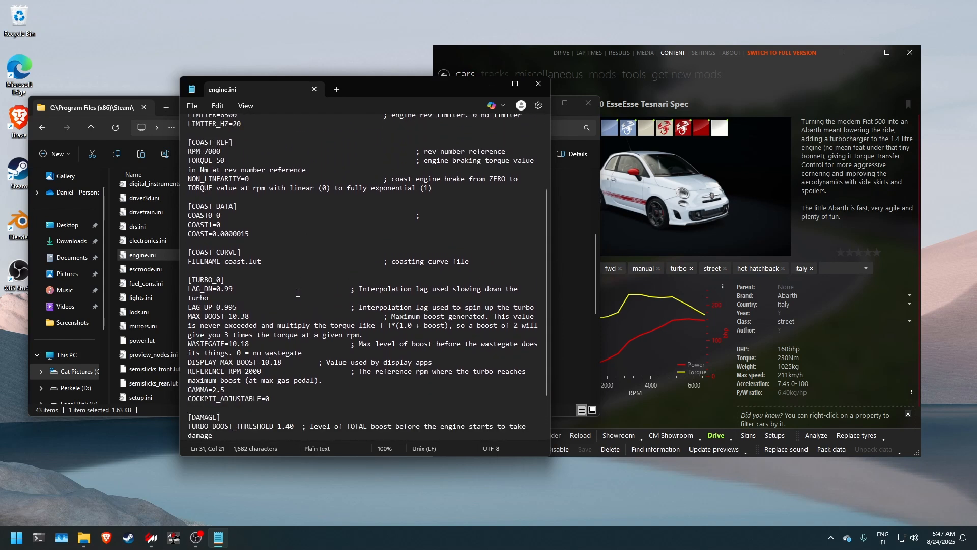
{"action": "left_click", "coordinate": [314, 89]}
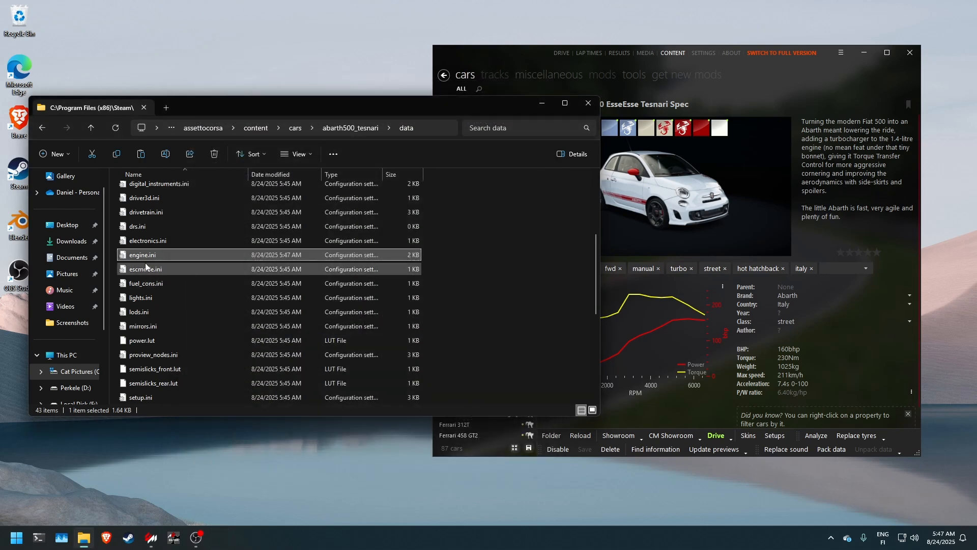
Step: Open drivetrain.ini from the data folder, set MAX_TORQUE in the CLUTCH section to 9000, then save and close the file
{"action": "double_click", "coordinate": [142, 212]}
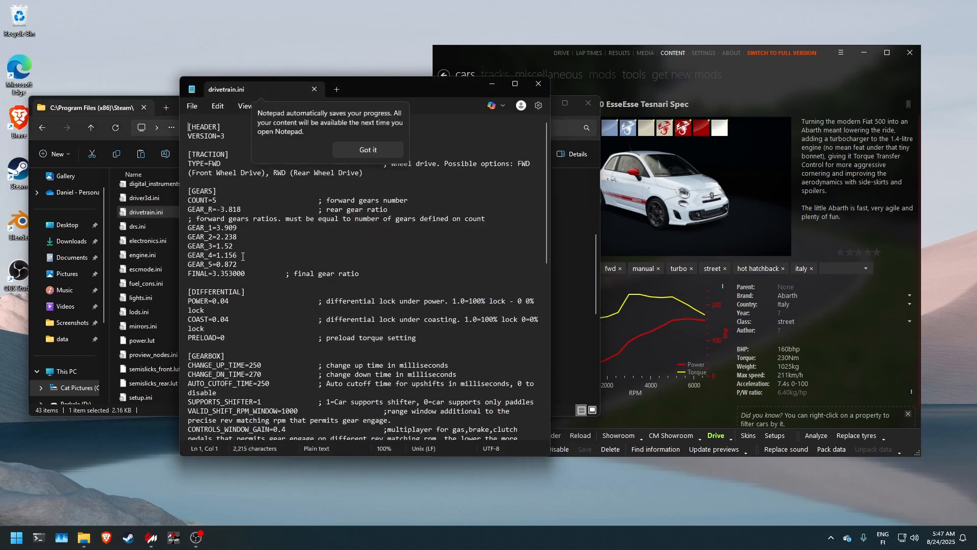
{"action": "scroll", "coordinate": [264, 276], "scroll_direction": "down", "scroll_amount": 3}
{"action": "scroll", "coordinate": [265, 276], "scroll_direction": "down", "scroll_amount": 3}
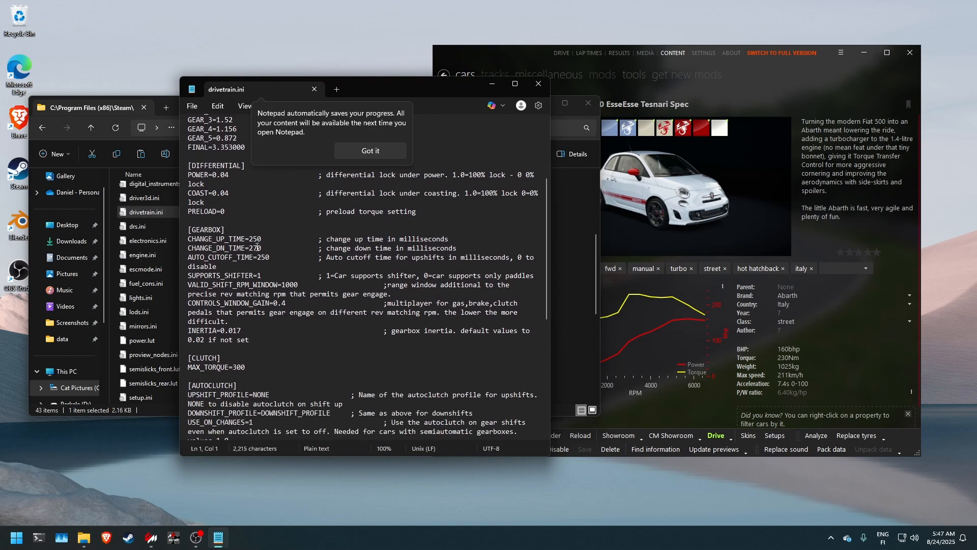
{"action": "scroll", "coordinate": [246, 245], "scroll_direction": "down", "scroll_amount": 2}
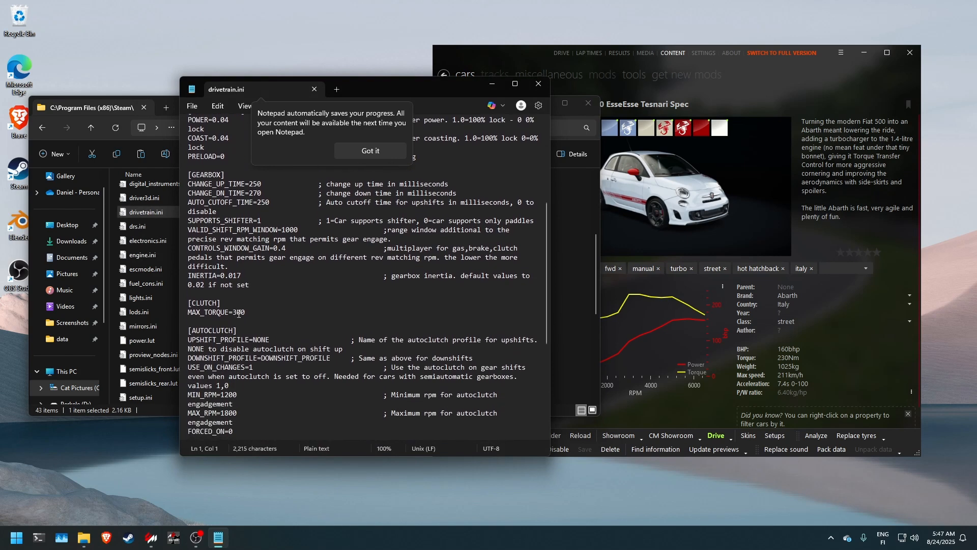
{"action": "left_click", "coordinate": [235, 312]}
{"action": "left_click_drag", "start_coordinate": [235, 312], "coordinate": [239, 313]}
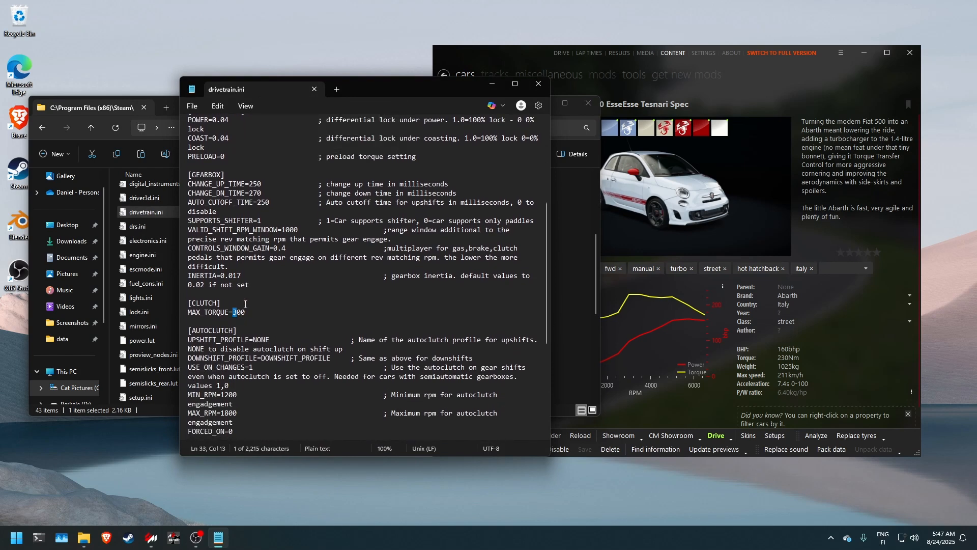
{"action": "type", "text": "52"}
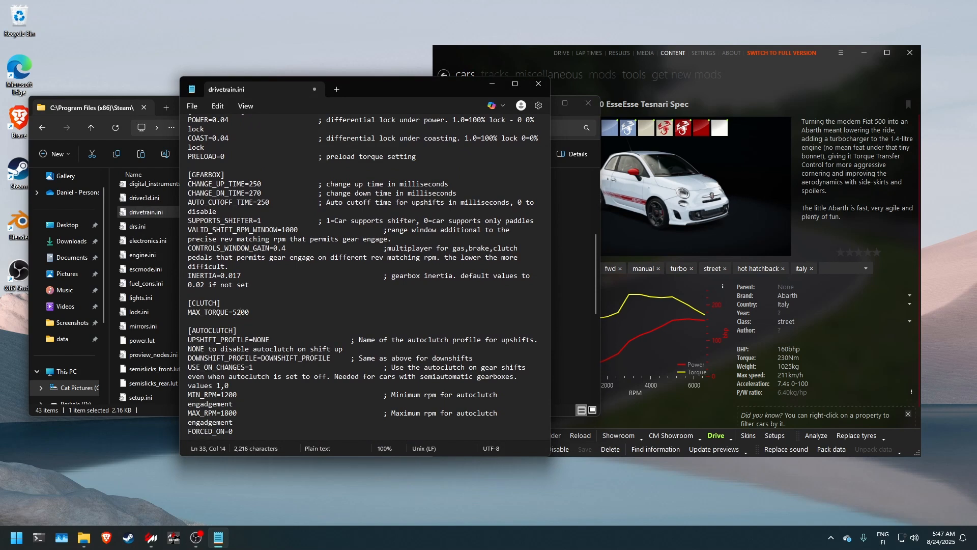
{"action": "double_click", "coordinate": [242, 312]}
{"action": "left_click", "coordinate": [243, 312]}
{"action": "left_click_drag", "start_coordinate": [242, 312], "coordinate": [233, 313]}
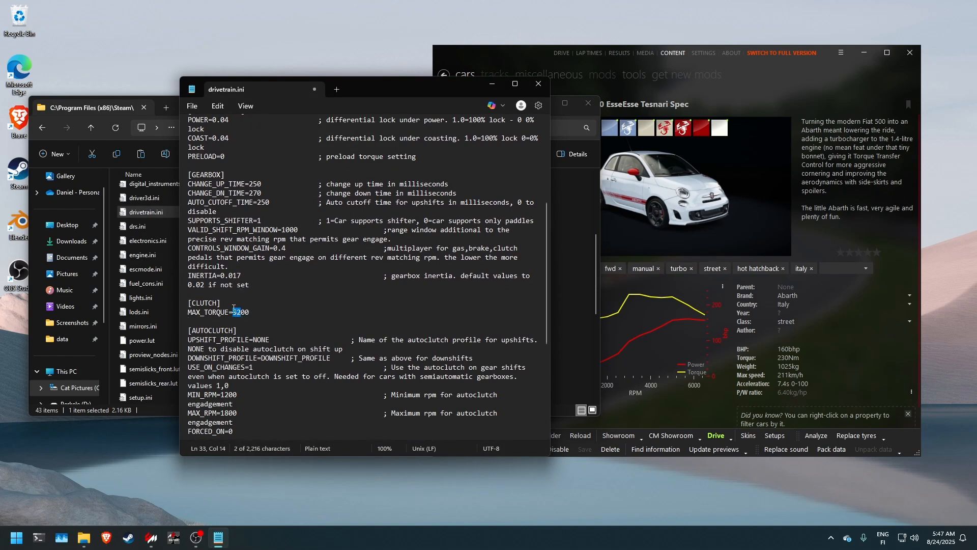
{"action": "type", "text": "9000"}
{"action": "left_click", "coordinate": [314, 89]}
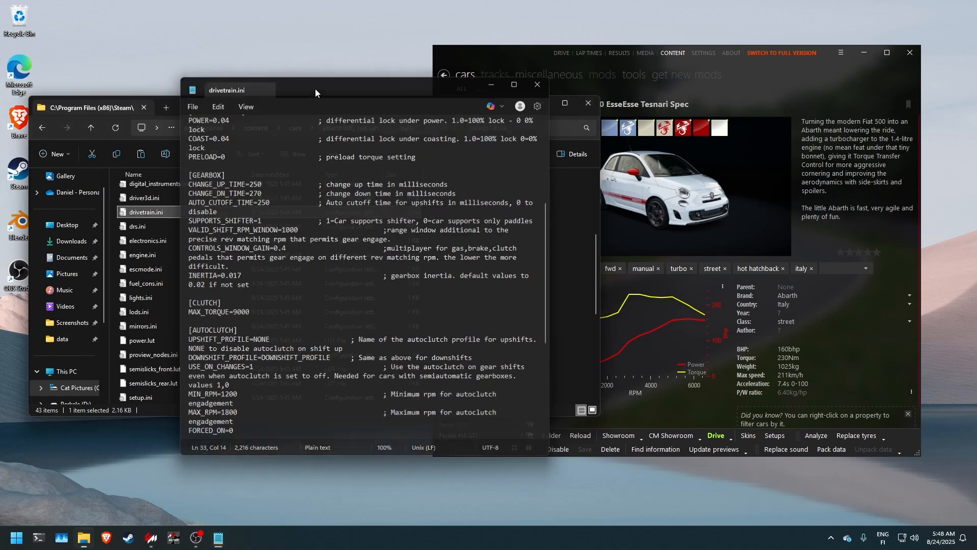
Step: In Content Manager, recalculate the Tesnari Spec's power curves with 13% transmission loss, update its torque and BHP specs, and save the car
{"action": "left_click", "coordinate": [661, 340]}
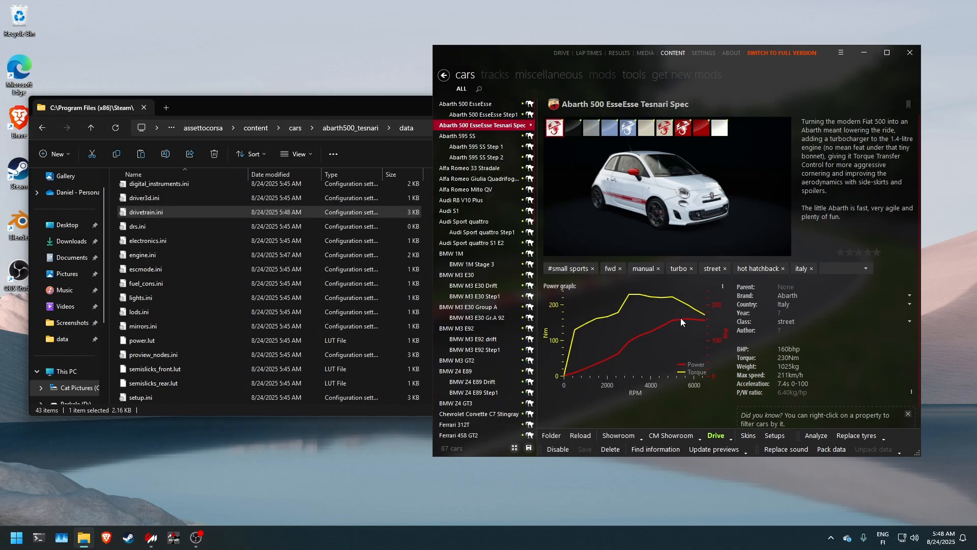
{"action": "left_click", "coordinate": [723, 288]}
{"action": "left_click", "coordinate": [738, 315]}
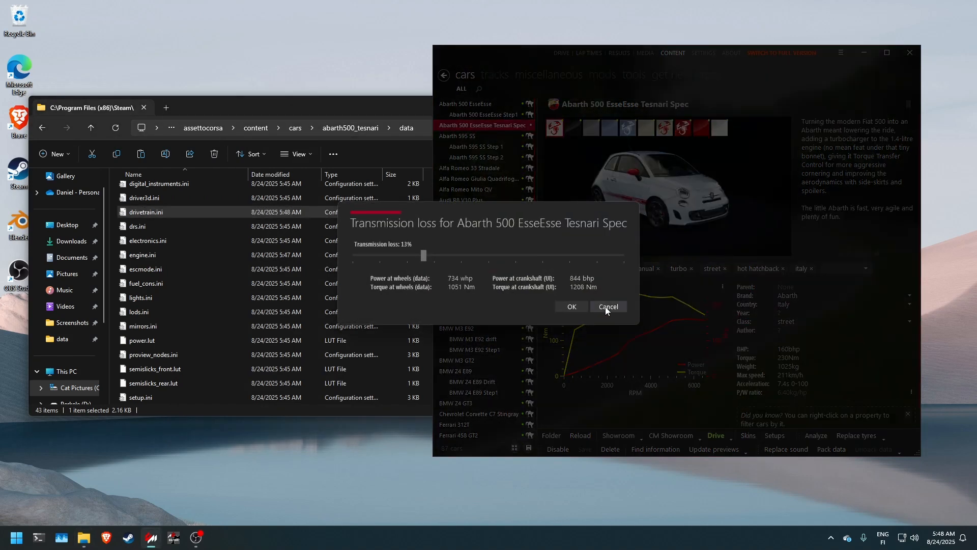
{"action": "left_click", "coordinate": [571, 307]}
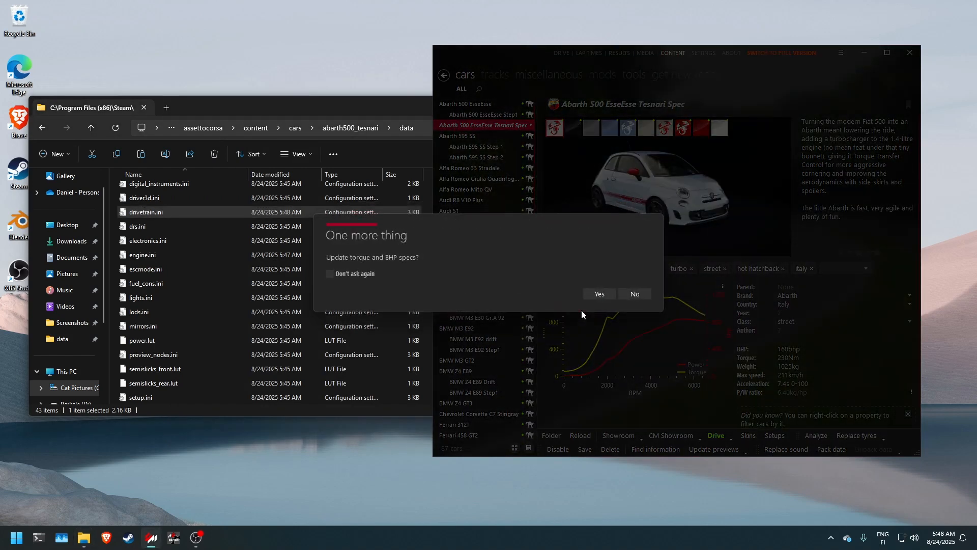
{"action": "left_click", "coordinate": [591, 299]}
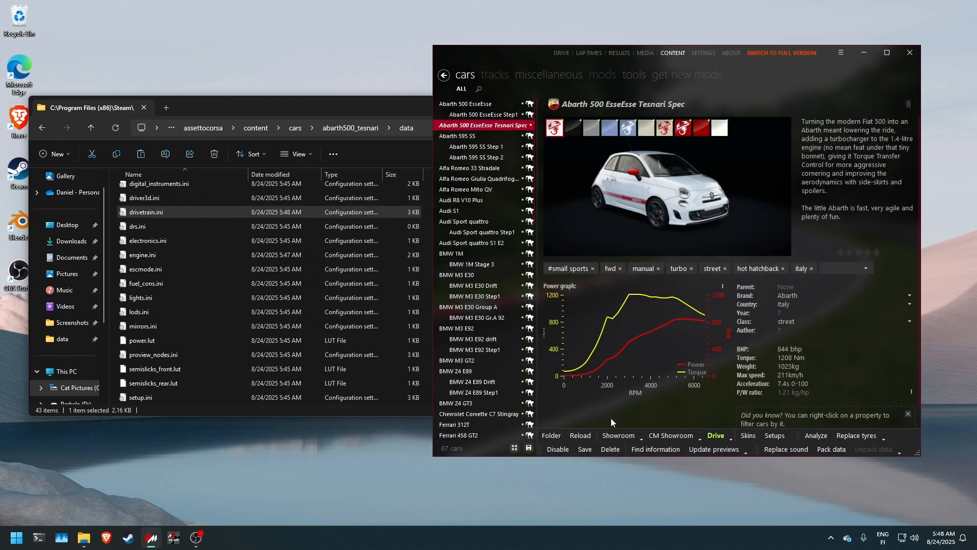
{"action": "left_click", "coordinate": [584, 449]}
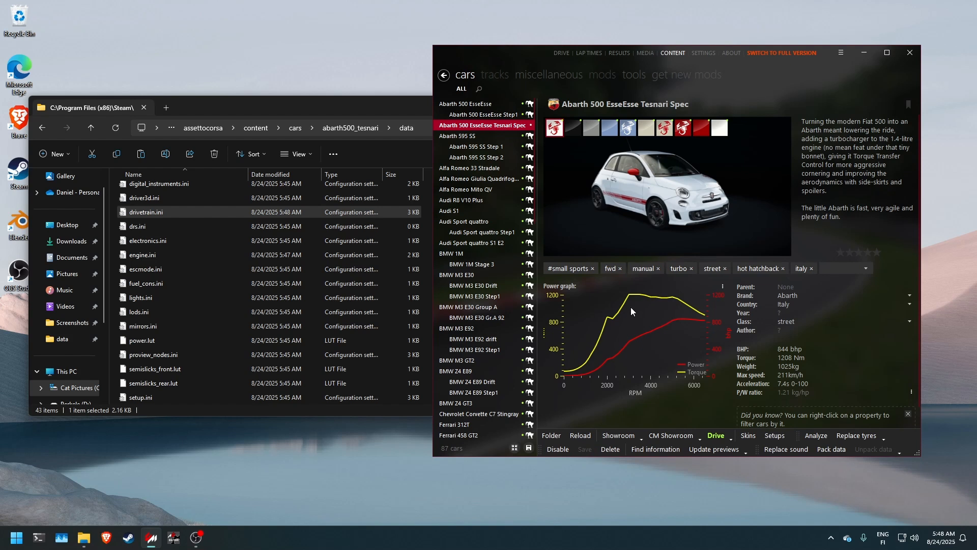
Step: Launch a driving session with the Tesnari Spec, browse the car setup to the Electronics page and go out on track
{"action": "mouse_move", "coordinate": [643, 337]}
{"action": "mouse_move", "coordinate": [689, 320]}
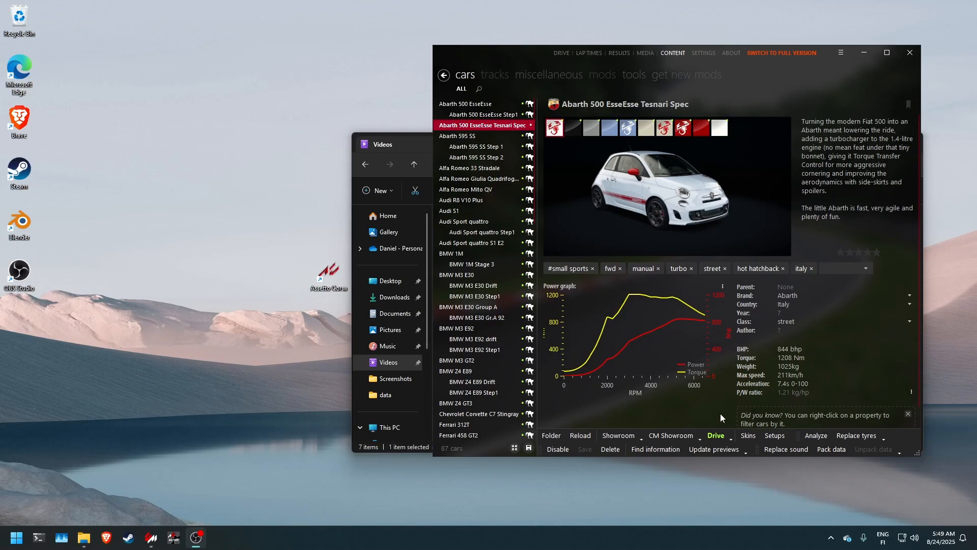
{"action": "left_click", "coordinate": [716, 435]}
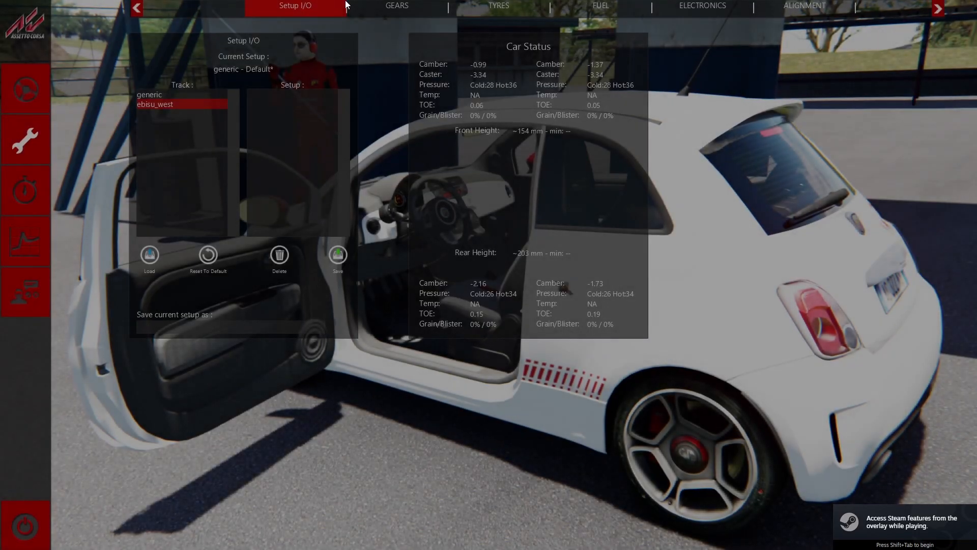
{"action": "left_click", "coordinate": [347, 7]}
{"action": "left_click", "coordinate": [358, 6]}
{"action": "left_click", "coordinate": [358, 6]}
{"action": "left_click", "coordinate": [357, 7]}
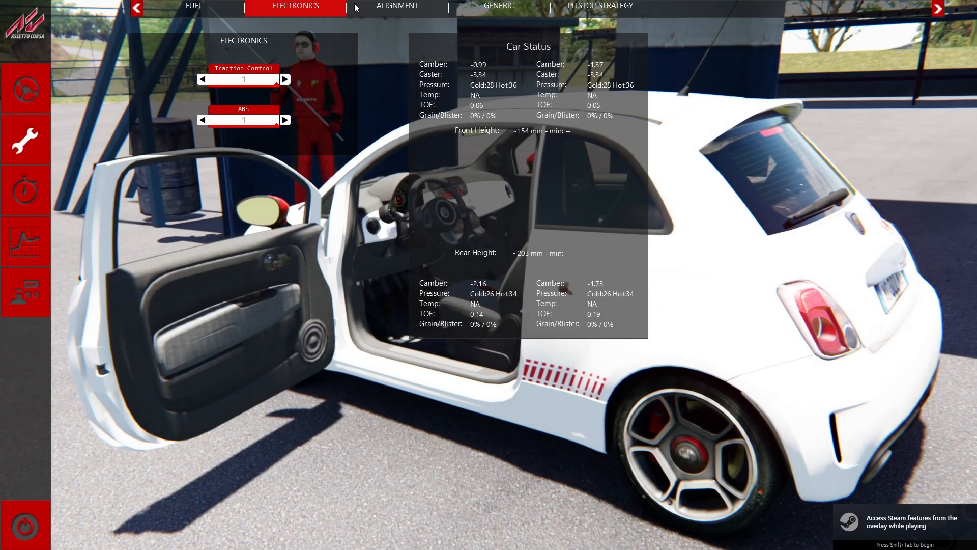
{"action": "left_click", "coordinate": [42, 96]}
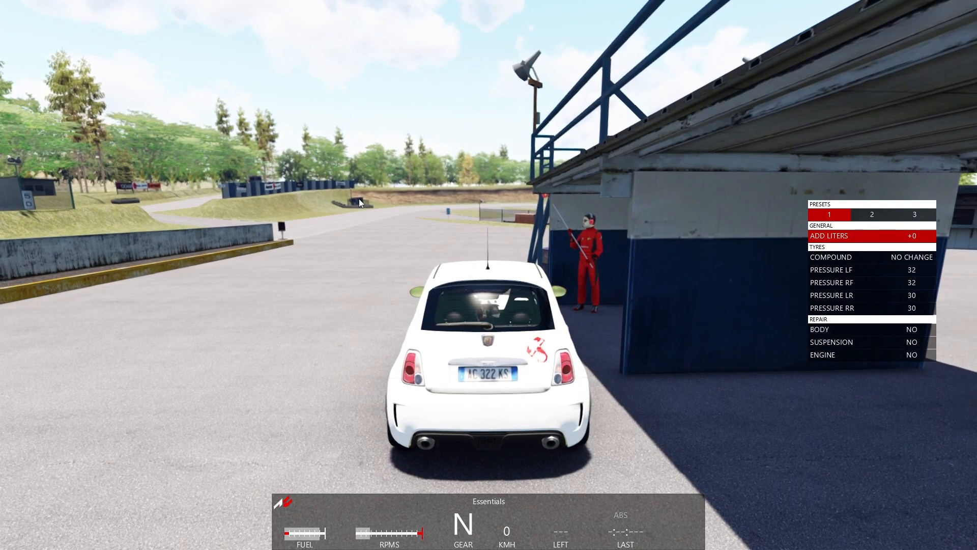
Step: Test-drive the modified Abarth 500 around the Ebisu West track to check its acceleration, gears and cornering
{"action": "key", "text": "Up"}
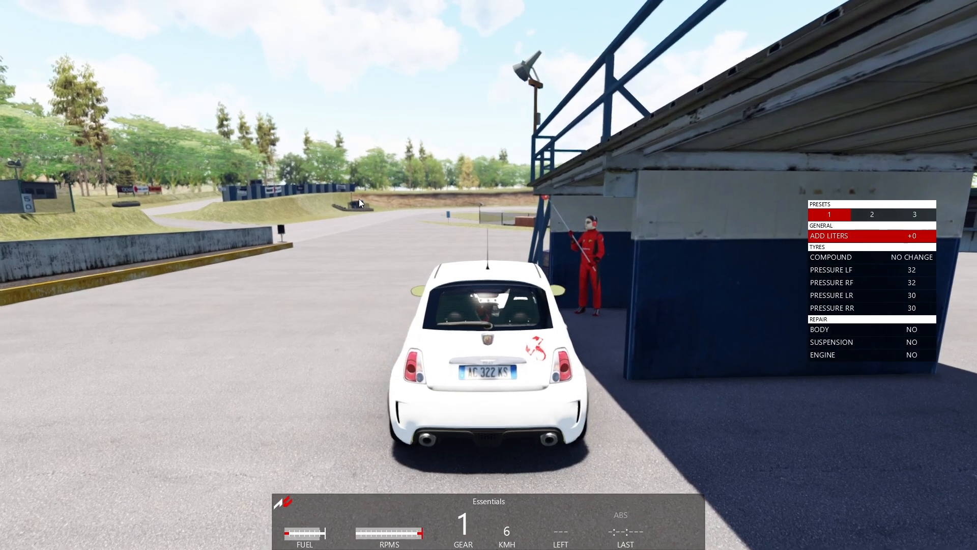
{"action": "key", "text": "Left"}
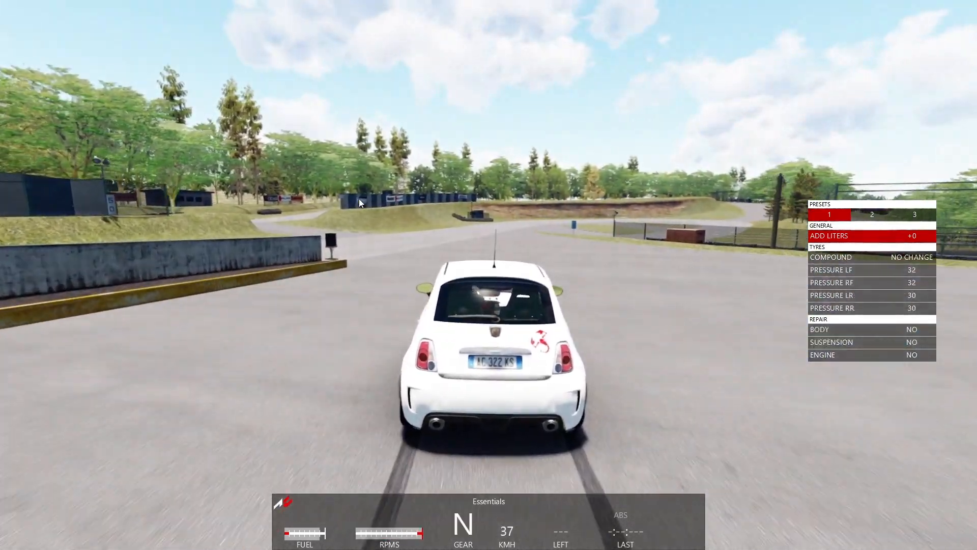
{"action": "key", "text": "q"}
{"action": "key", "text": "Up"}
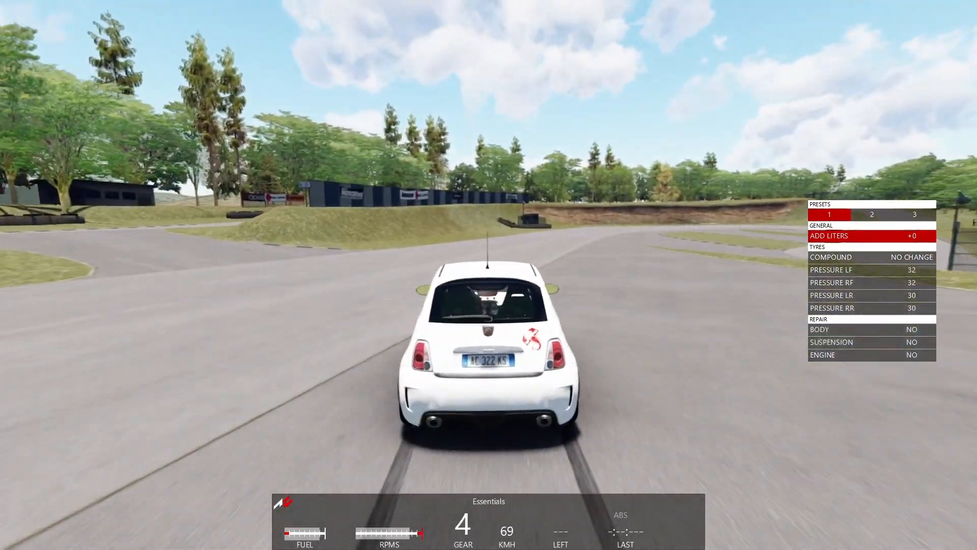
{"action": "key", "text": "Right"}
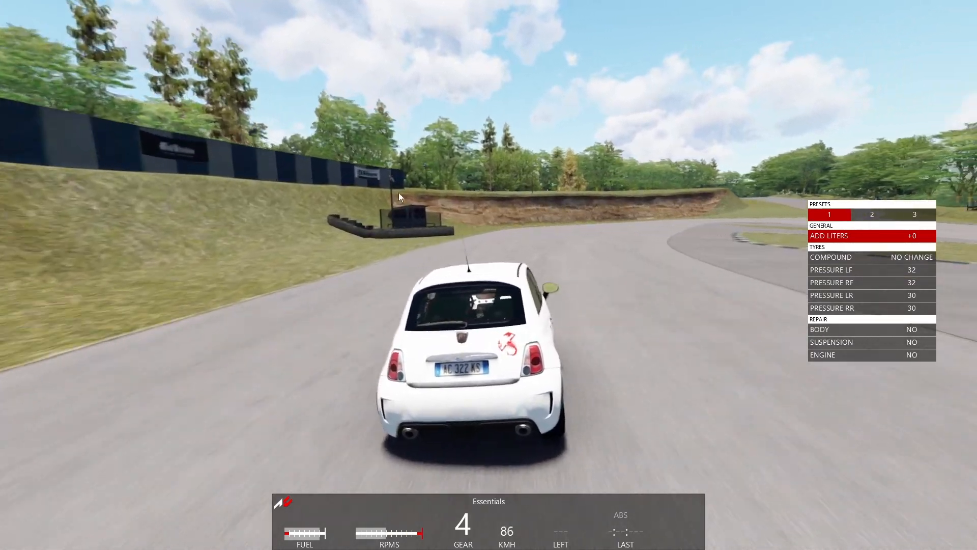
{"action": "mouse_move", "coordinate": [967, 275]}
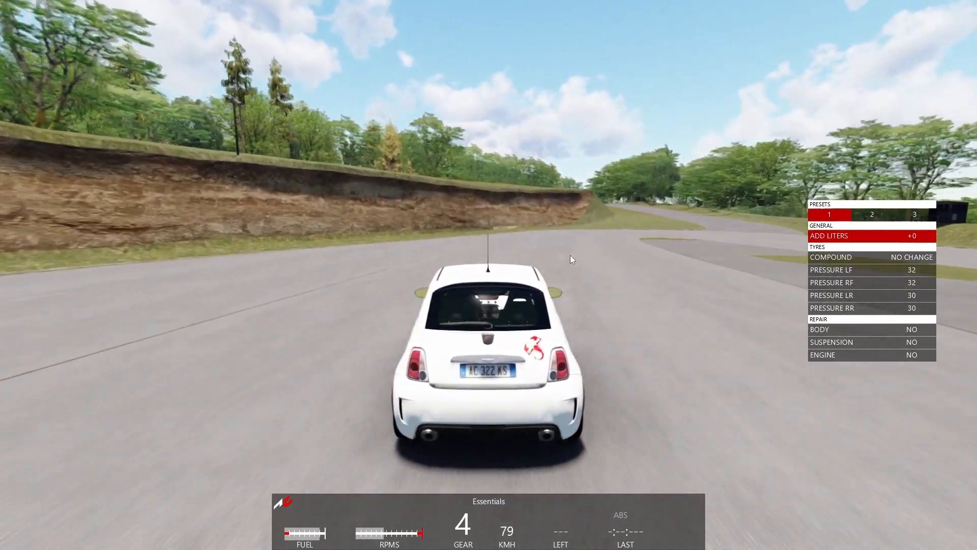
{"action": "key", "text": "Right"}
{"action": "key", "text": "Down"}
{"action": "key", "text": "Down"}
{"action": "key", "text": "Right"}
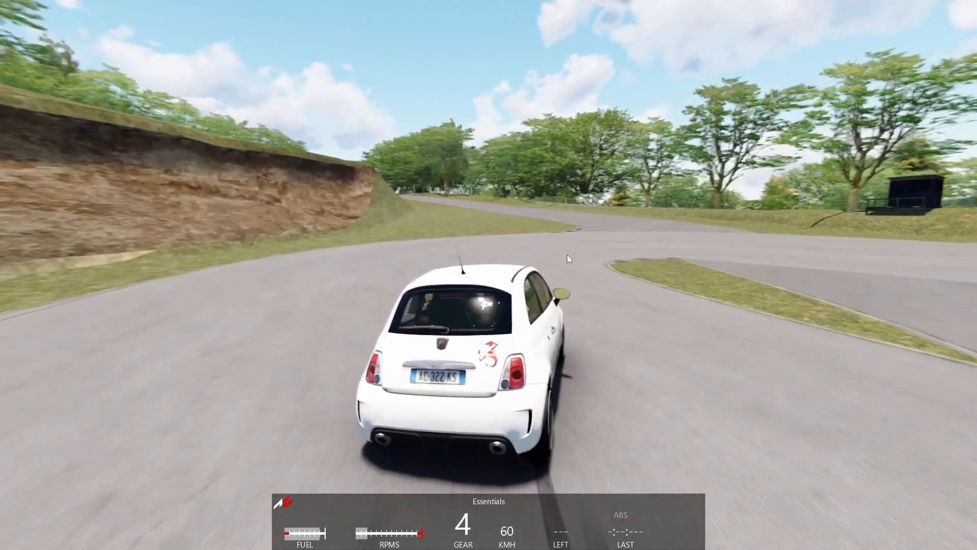
{"action": "key", "text": "Right"}
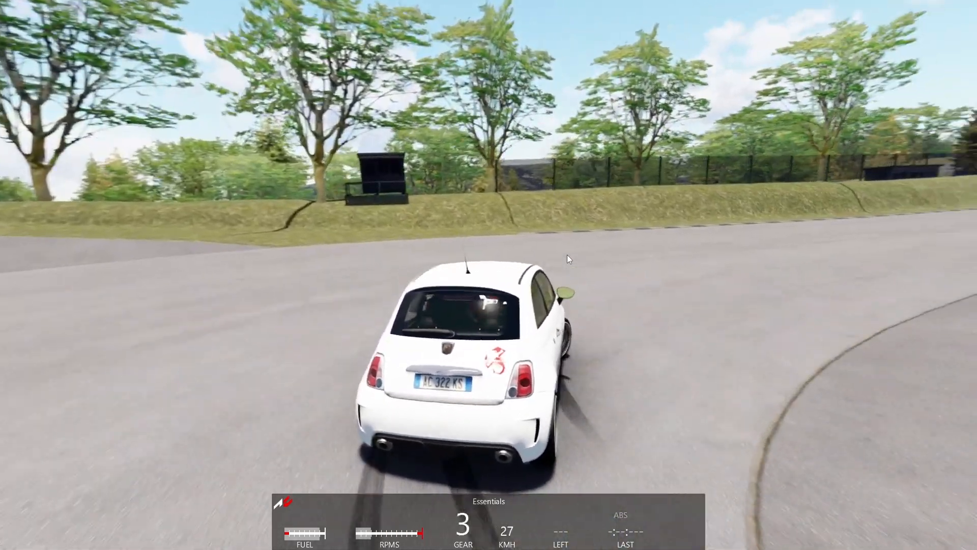
{"action": "key", "text": "Up"}
{"action": "key", "text": "Up"}
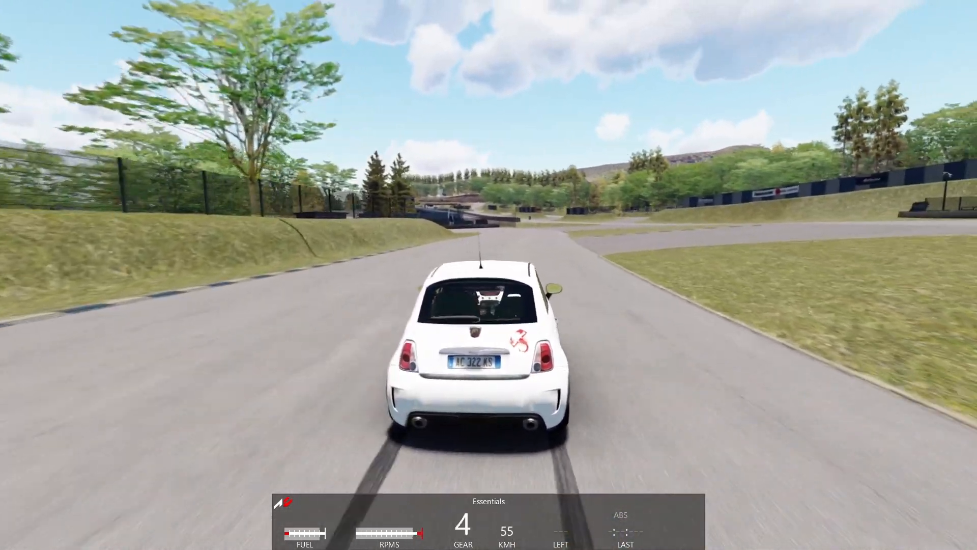
{"action": "key", "text": "Left"}
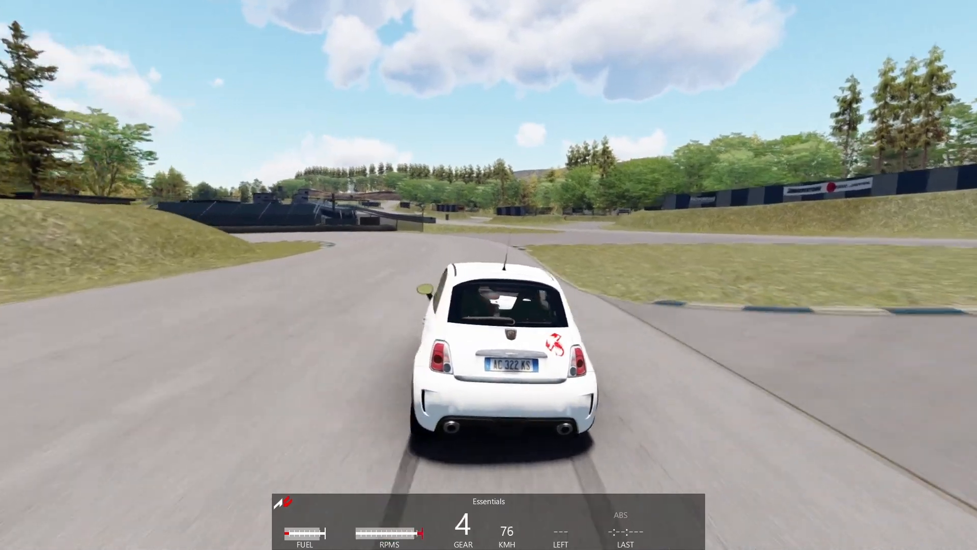
{"action": "key", "text": "Down"}
{"action": "key", "text": "Down"}
{"action": "key", "text": "Left"}
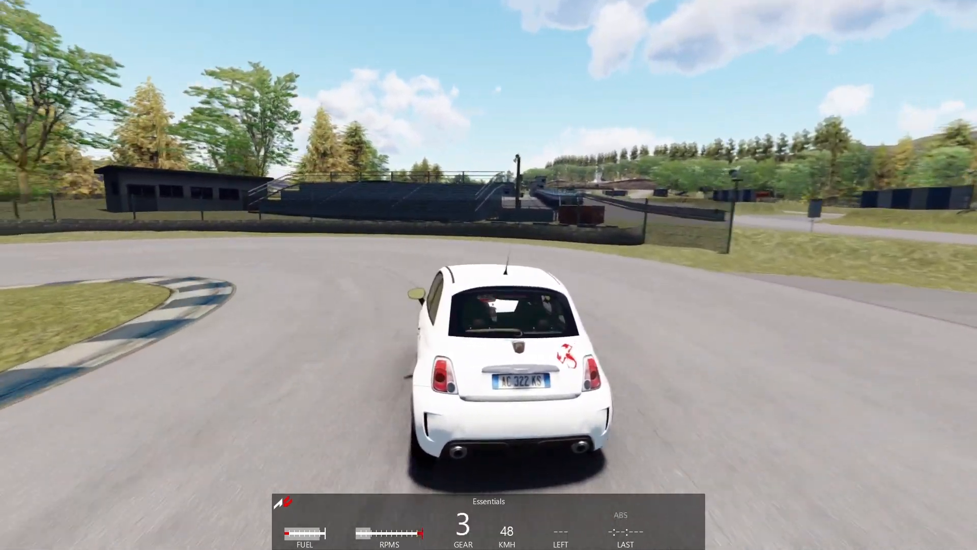
{"action": "key", "text": "Left"}
{"action": "key", "text": "Up"}
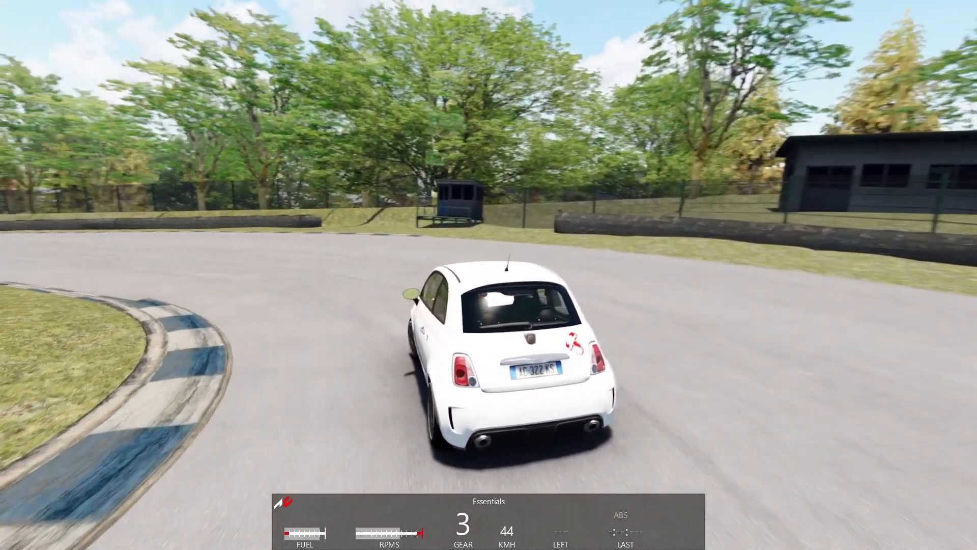
{"action": "key", "text": "Left"}
{"action": "key", "text": "Up"}
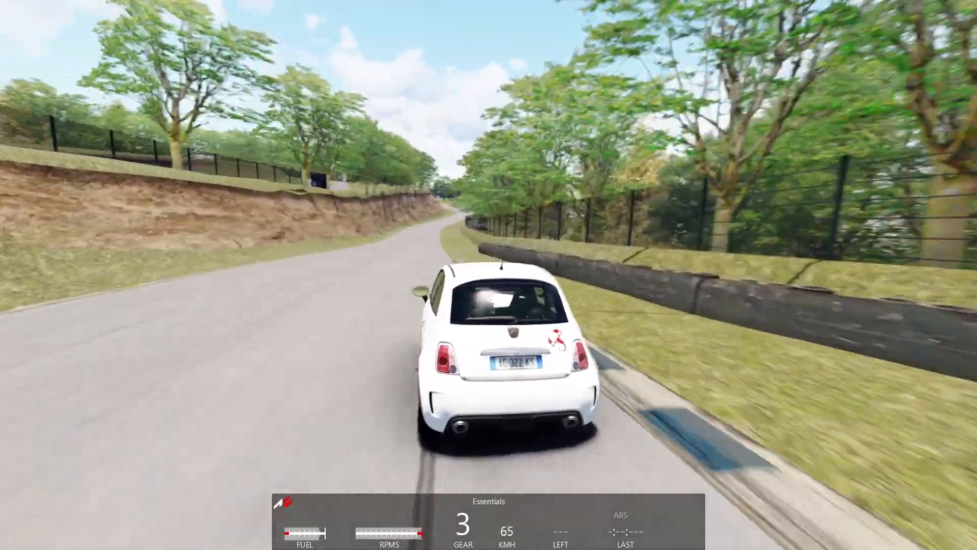
{"action": "key", "text": "Up"}
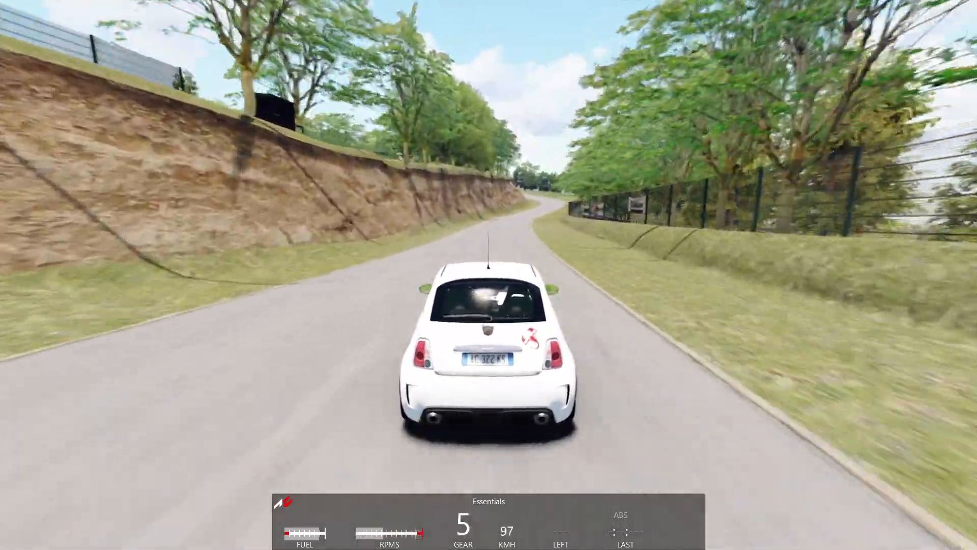
{"action": "key", "text": "Up"}
{"action": "key", "text": "Right"}
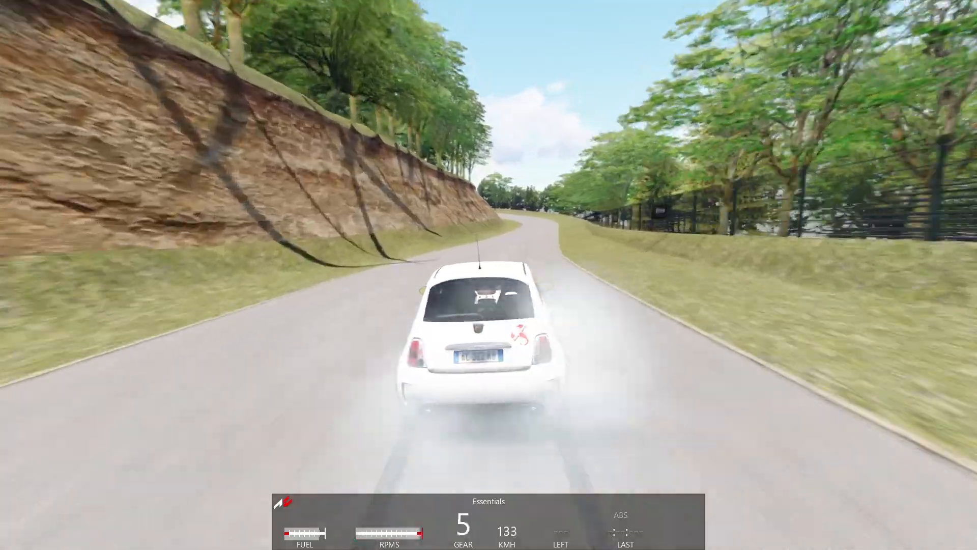
{"action": "key", "text": "Down"}
{"action": "key", "text": "Down"}
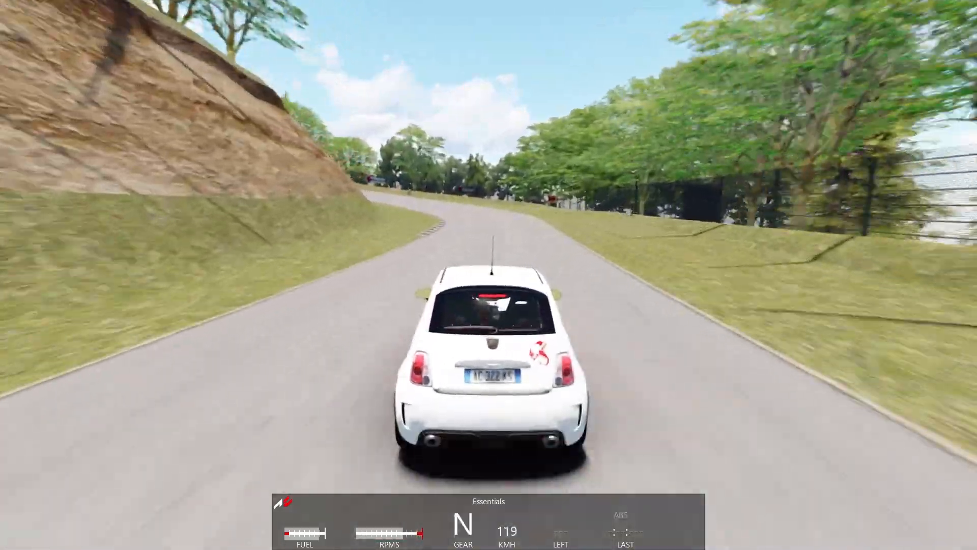
{"action": "key", "text": "Left"}
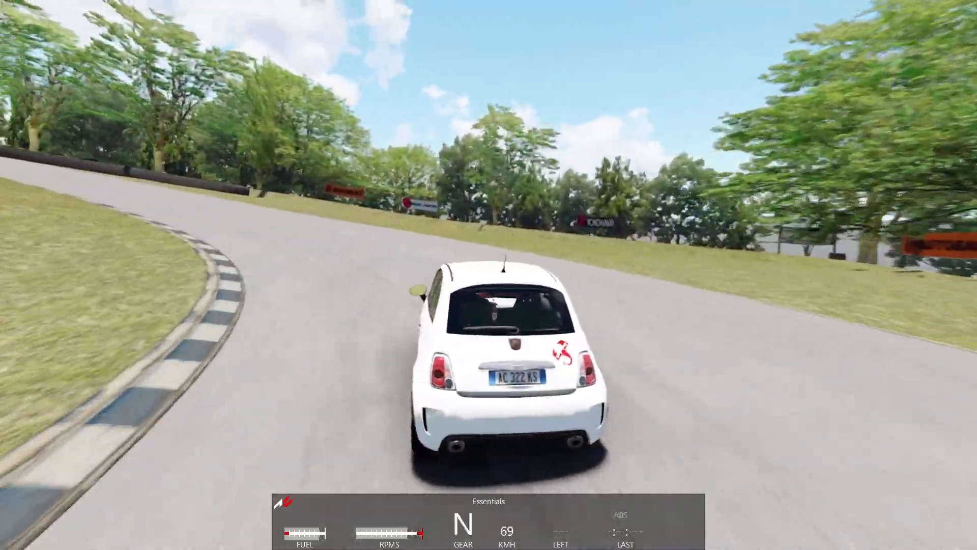
{"action": "key", "text": "Left"}
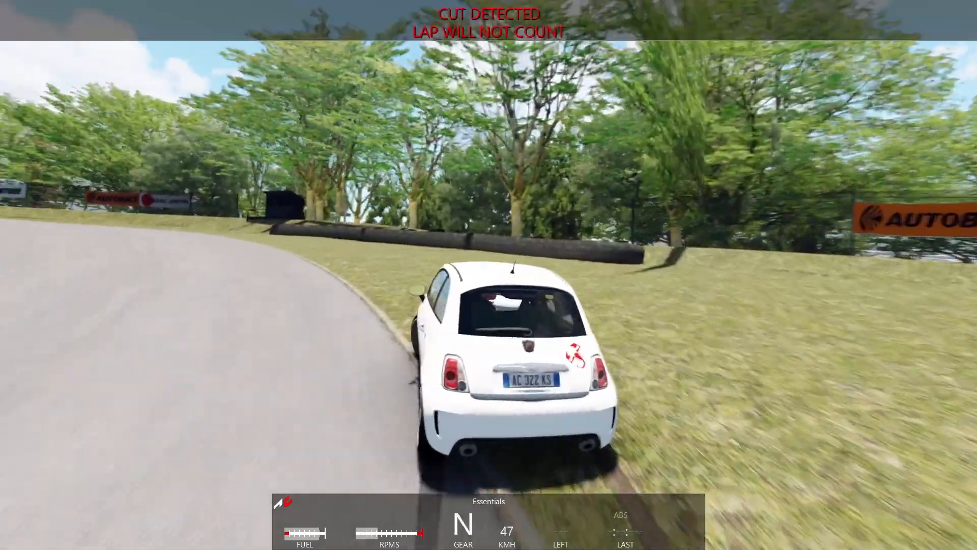
{"action": "key", "text": "Left"}
{"action": "key", "text": "Down"}
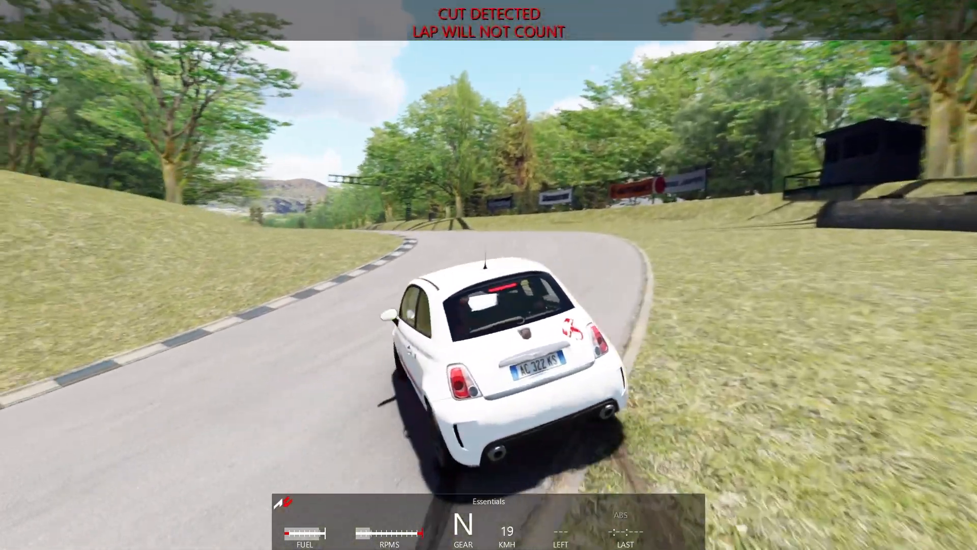
{"action": "key", "text": "Up"}
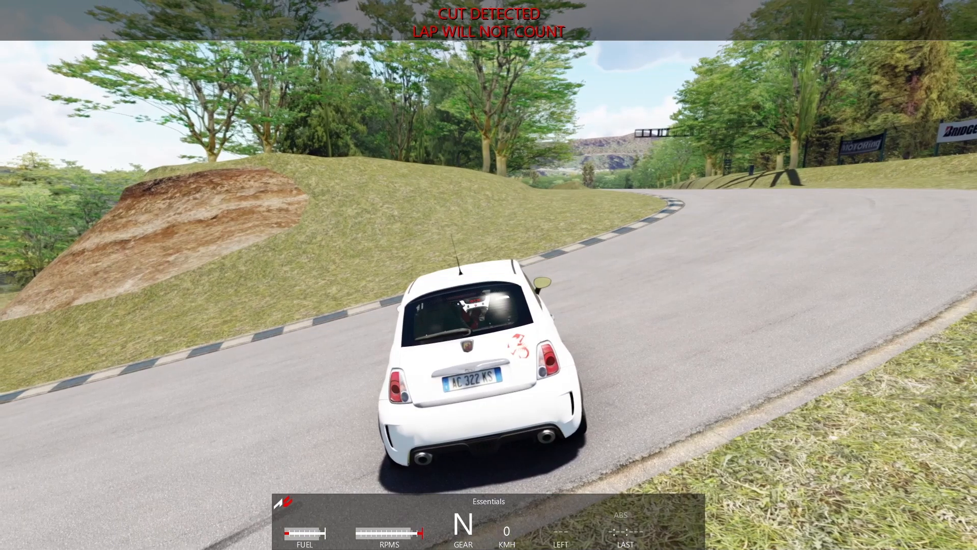